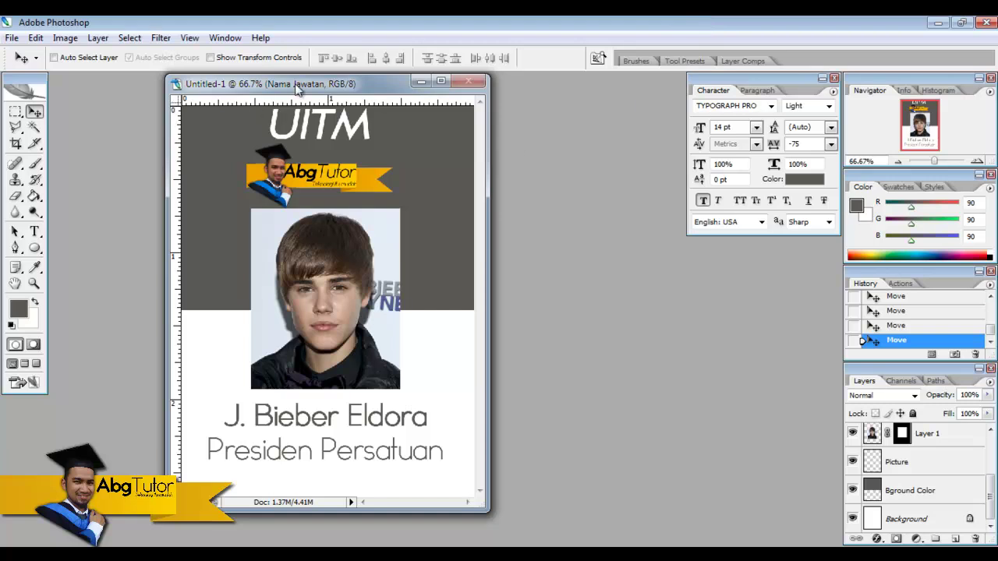
Hide the finished tag's UITM title, logo, name text, portrait, Picture and grey band layers
left_click_drag(297, 89, 230, 94)
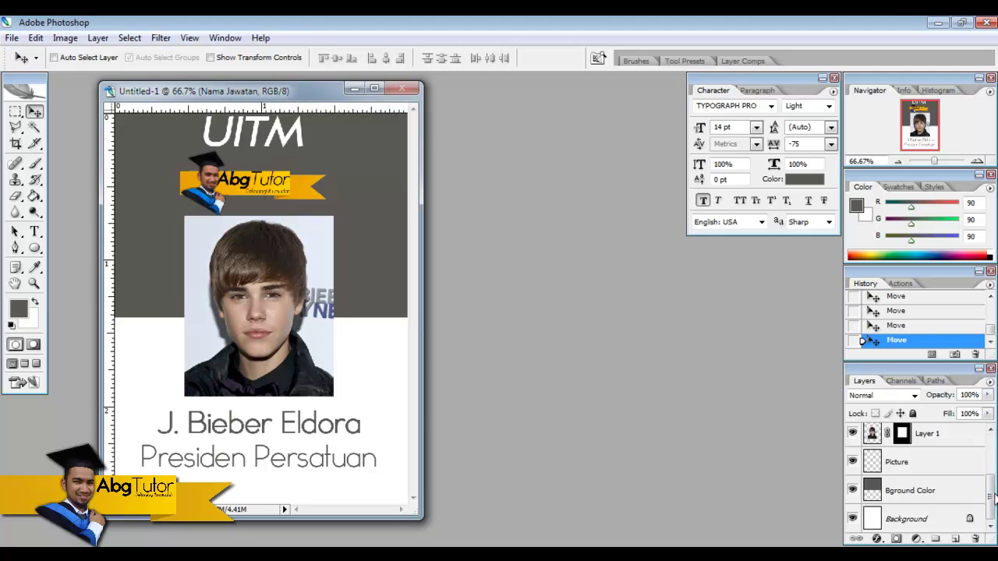
left_click_drag(993, 499, 992, 456)
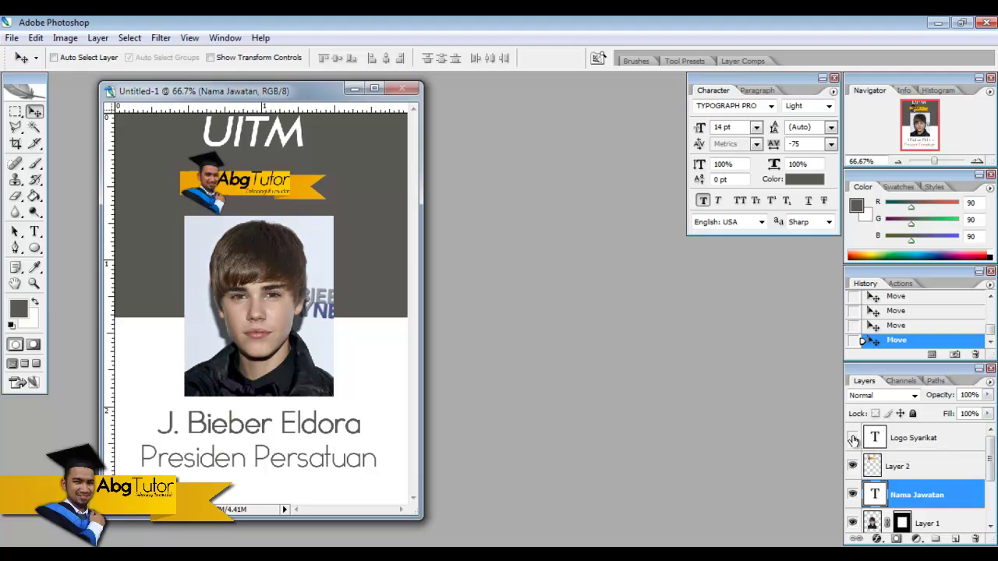
left_click(853, 438)
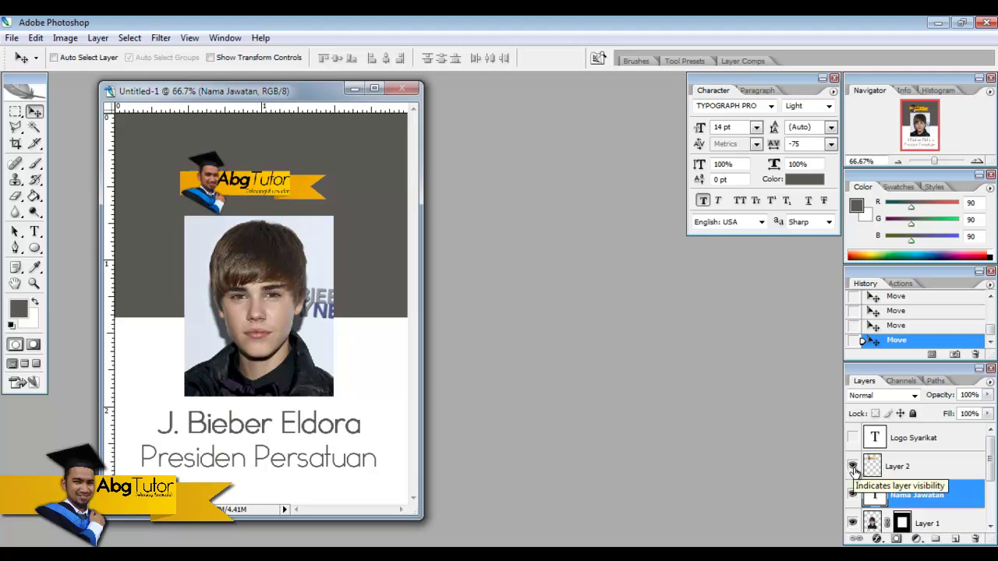
left_click(853, 467)
left_click(852, 468)
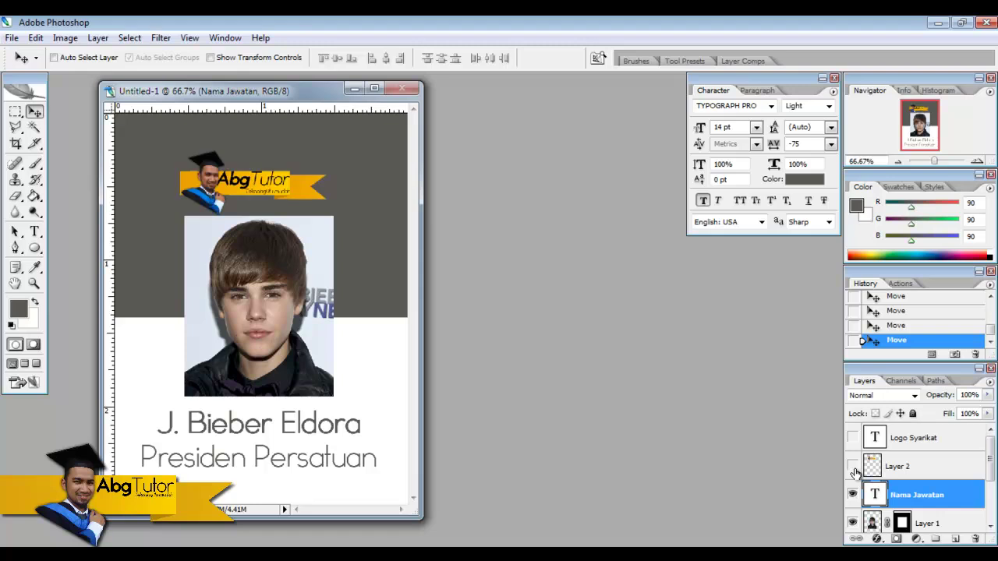
left_click(853, 468)
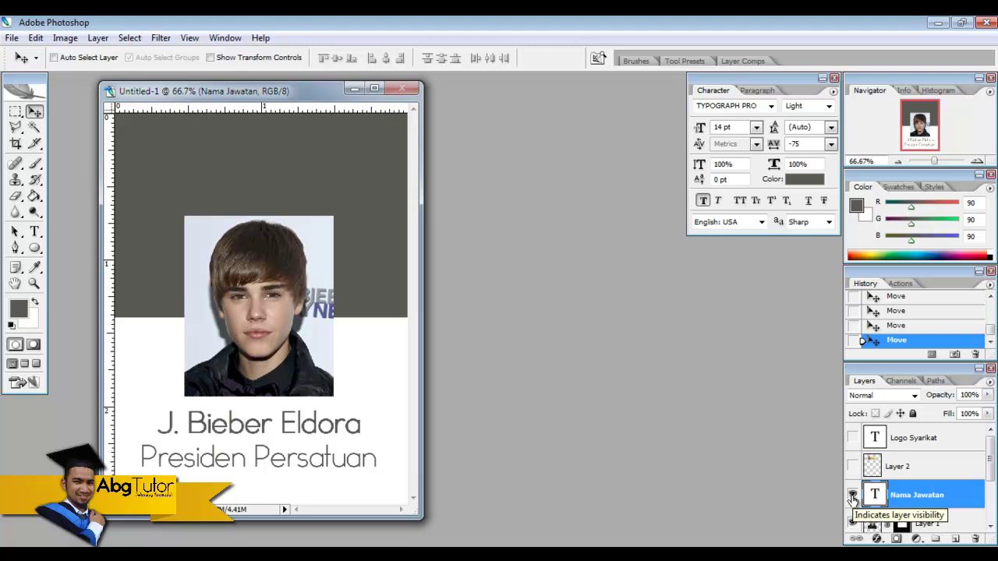
left_click(853, 495)
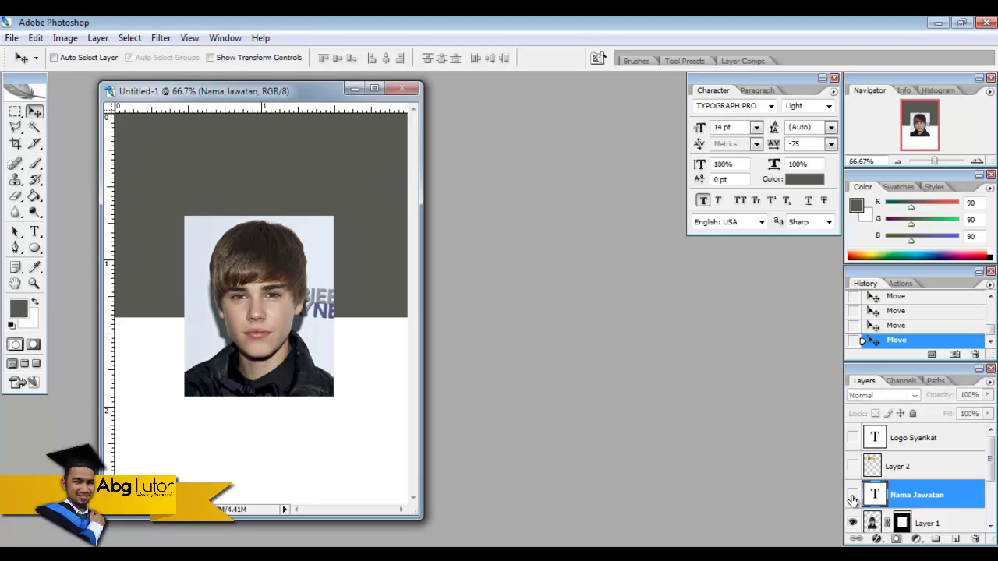
left_click(853, 497)
left_click(853, 497)
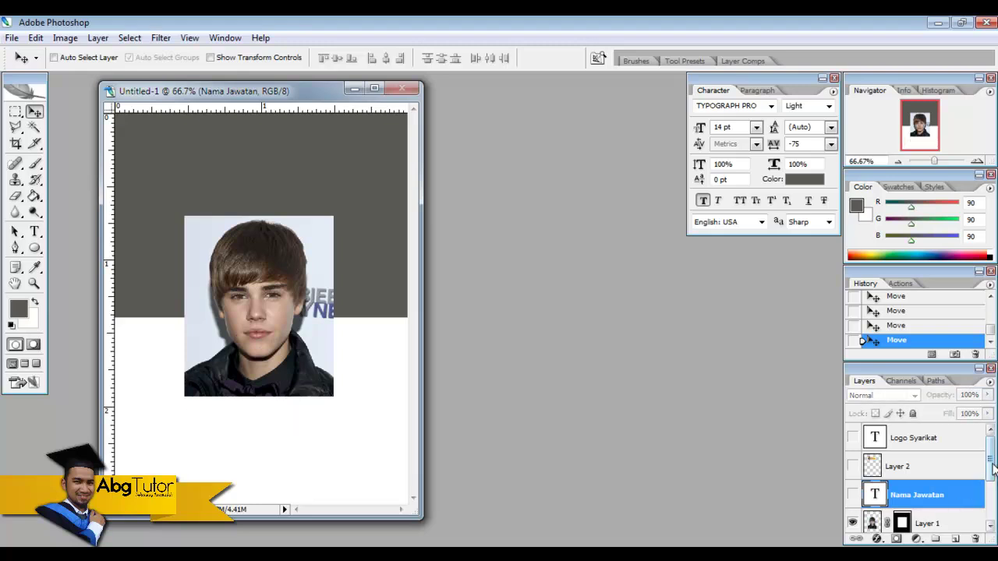
left_click_drag(990, 466, 990, 498)
left_click(852, 469)
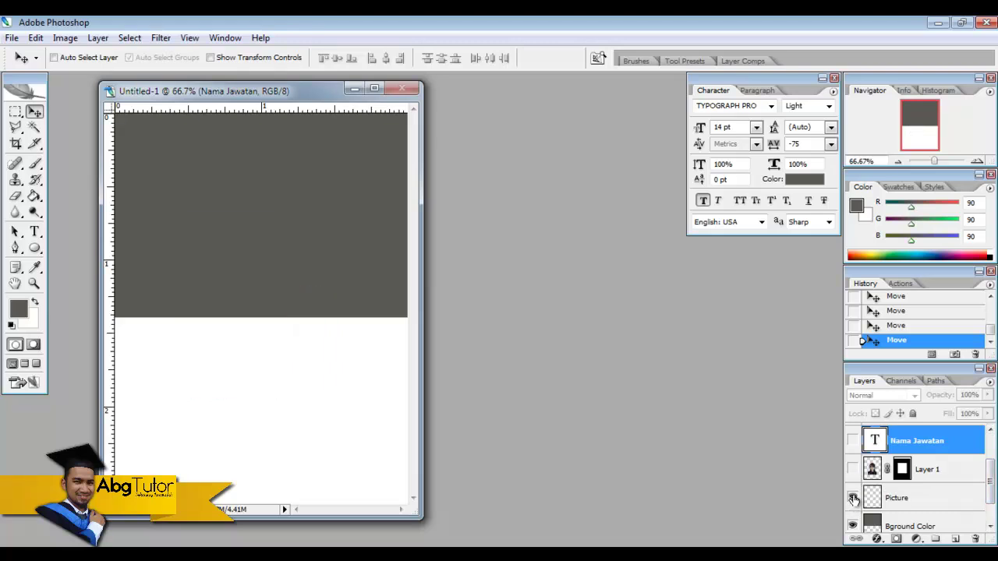
left_click(853, 497)
left_click(852, 526)
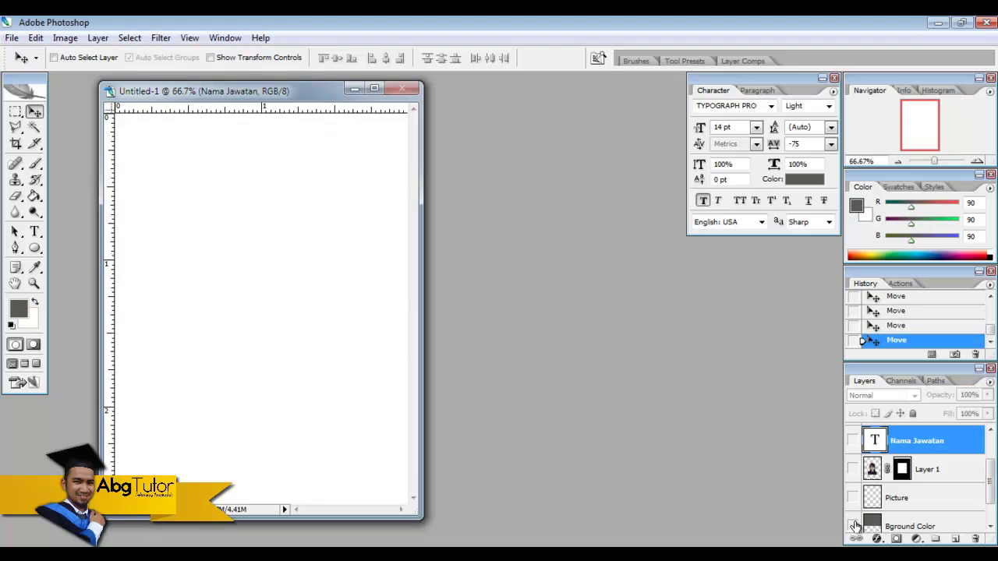
left_click_drag(990, 472, 992, 499)
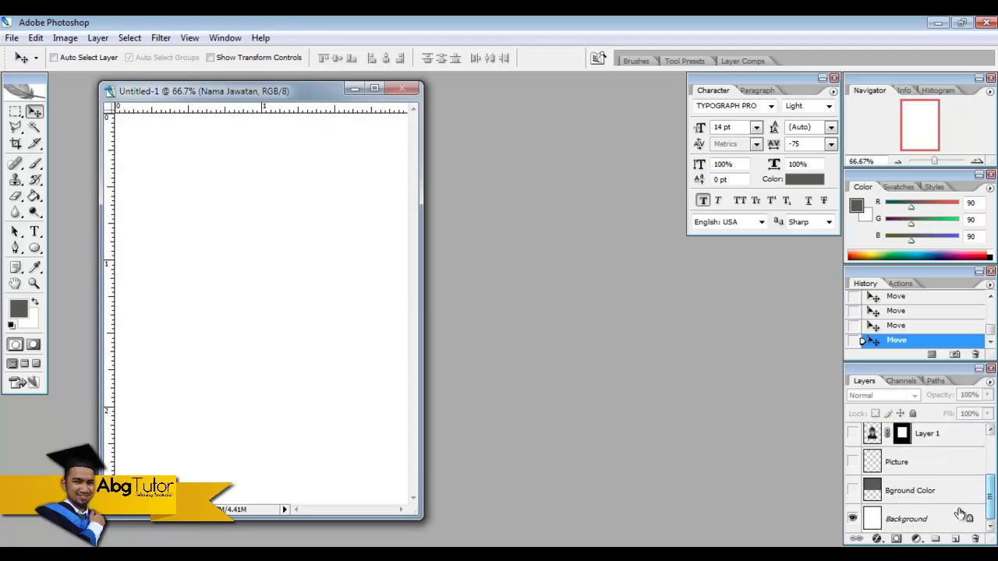
Toggle the white background, then show the grey band, portrait, name text, logo and title again
left_click(852, 519)
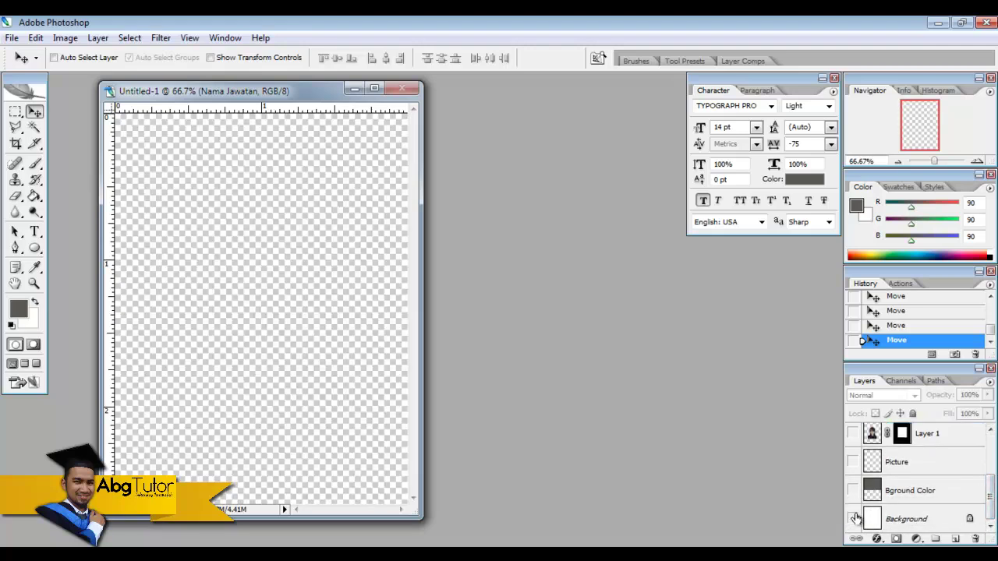
left_click(853, 519)
left_click(853, 490)
left_click(852, 433)
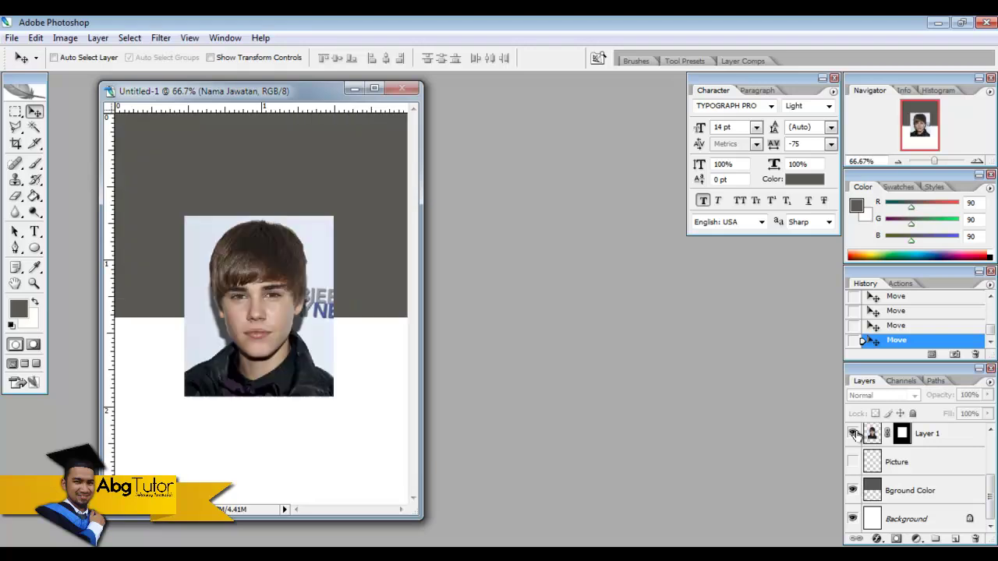
left_click_drag(990, 488, 993, 444)
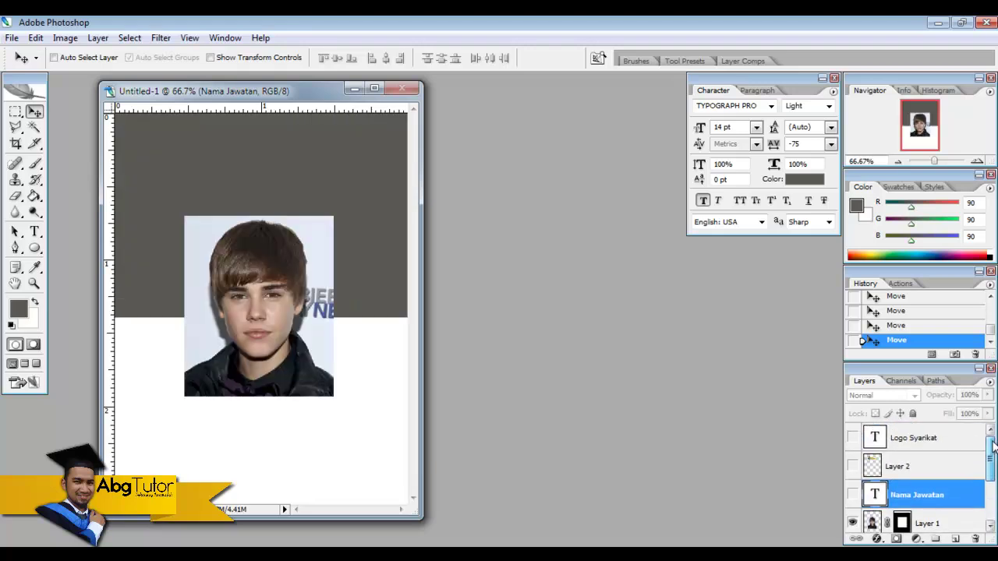
left_click(853, 494)
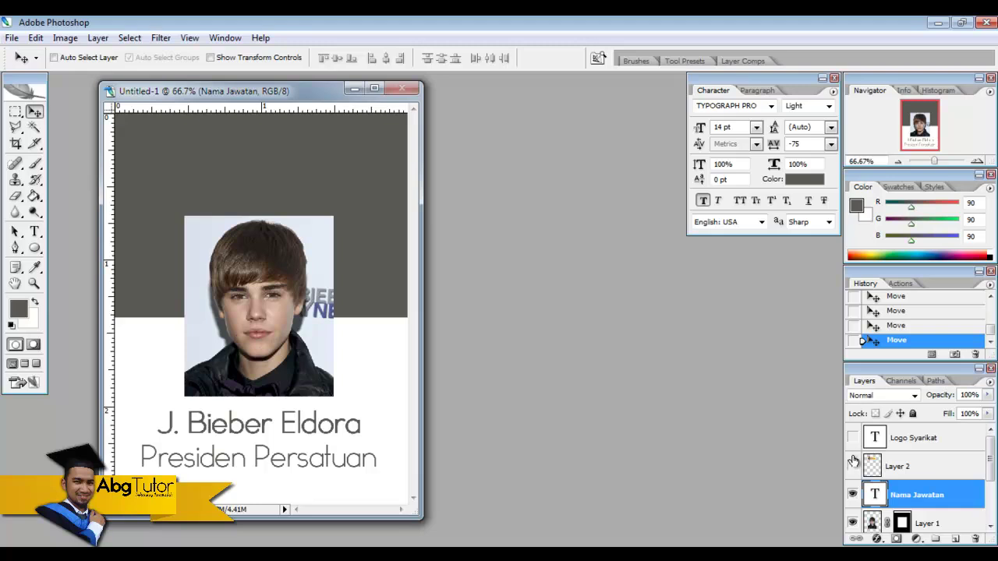
left_click(853, 466)
left_click(852, 437)
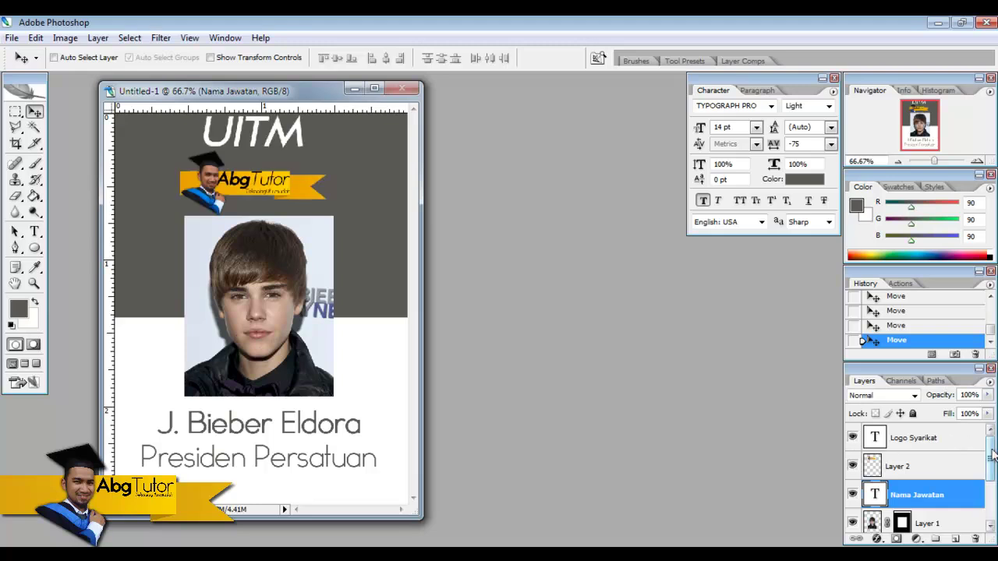
Create a new 600 × 800 px, 300 pixels/inch document with a white background
left_click(12, 38)
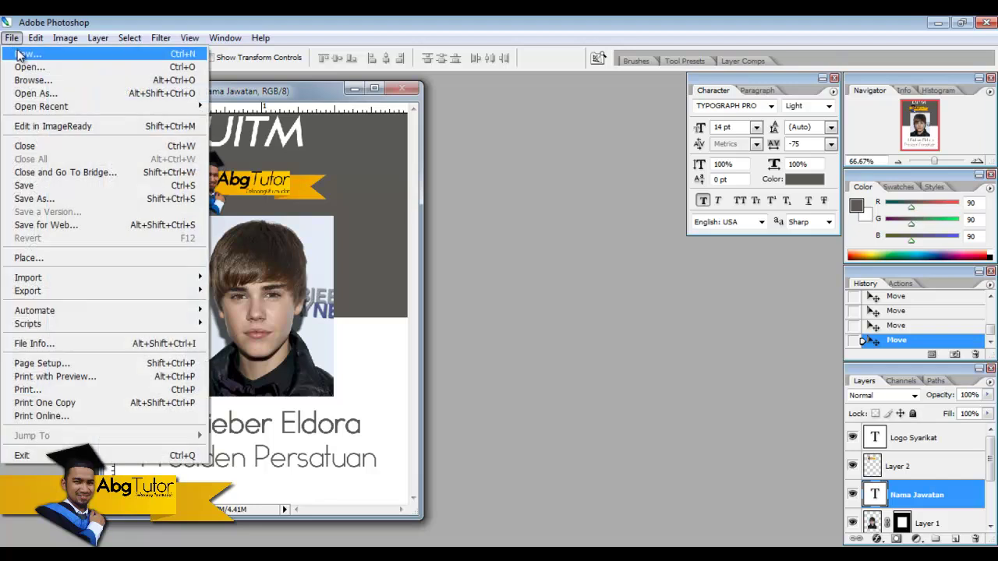
left_click(23, 56)
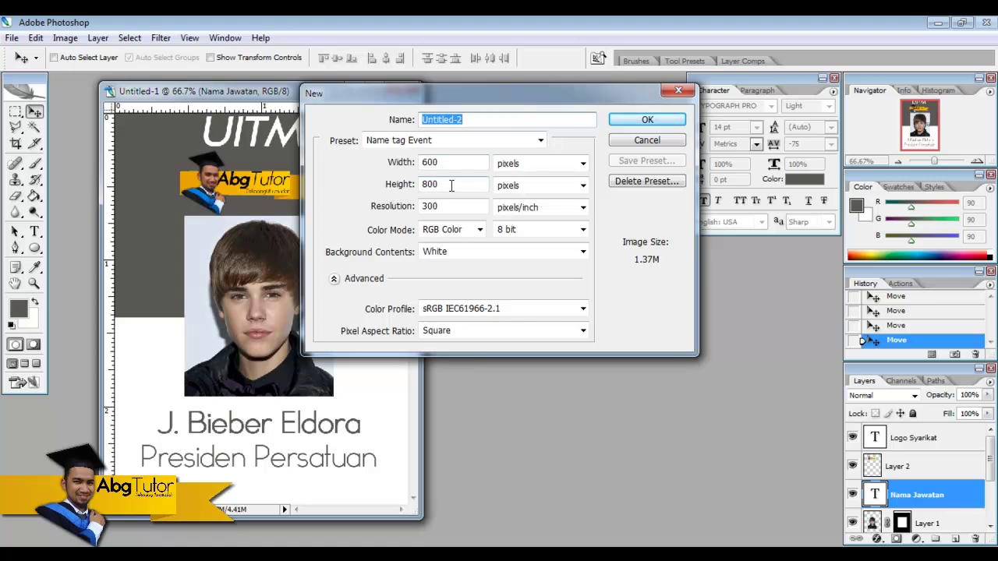
left_click_drag(450, 185, 419, 162)
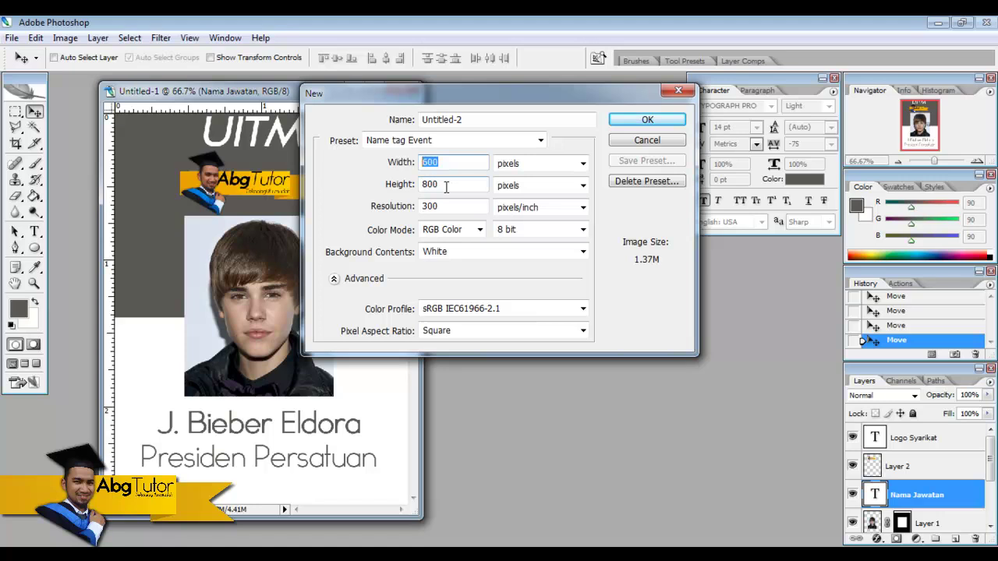
left_click_drag(446, 185, 417, 172)
left_click(630, 117)
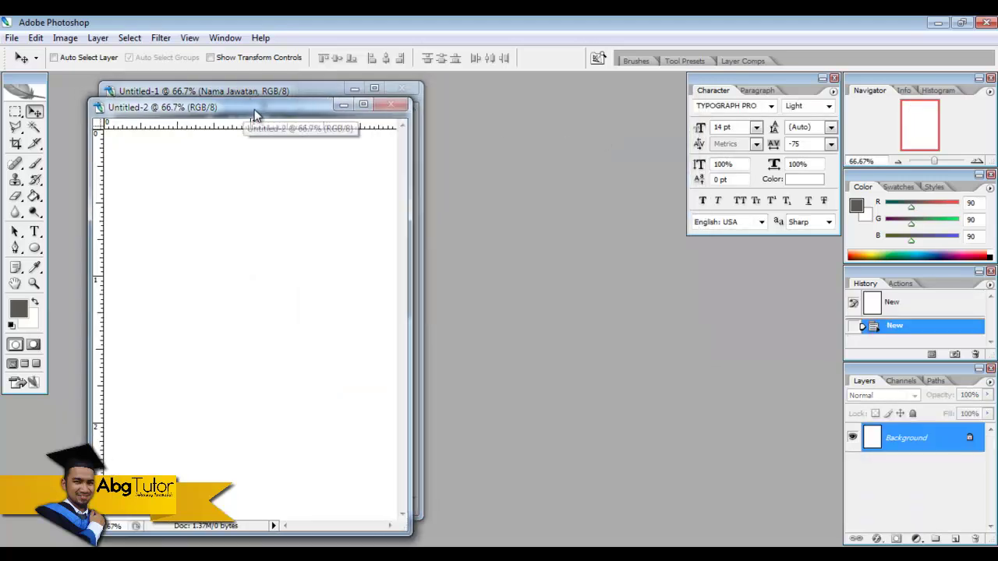
Marquee-select the upper part of the canvas and add a new Layer 1 for the band
left_click(15, 114)
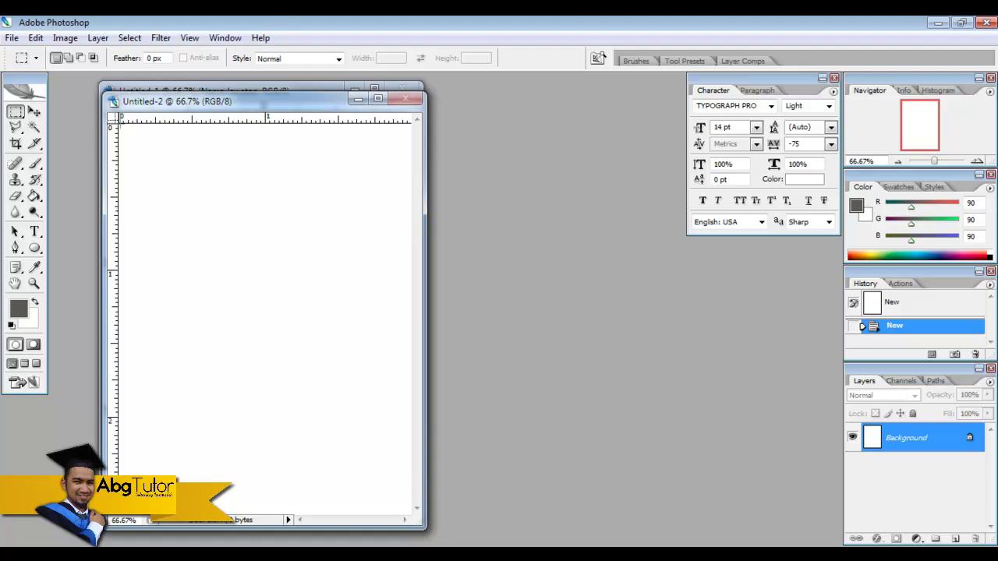
left_click_drag(119, 122, 445, 350)
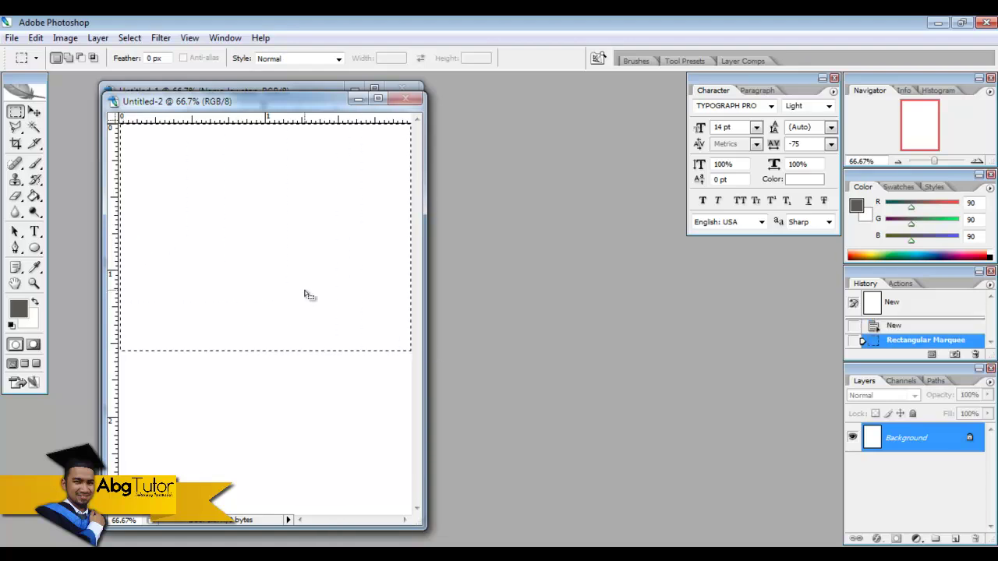
mouse_move(304, 290)
left_mouse_down()
mouse_move(308, 279)
mouse_move(286, 261)
mouse_move(306, 289)
left_mouse_up()
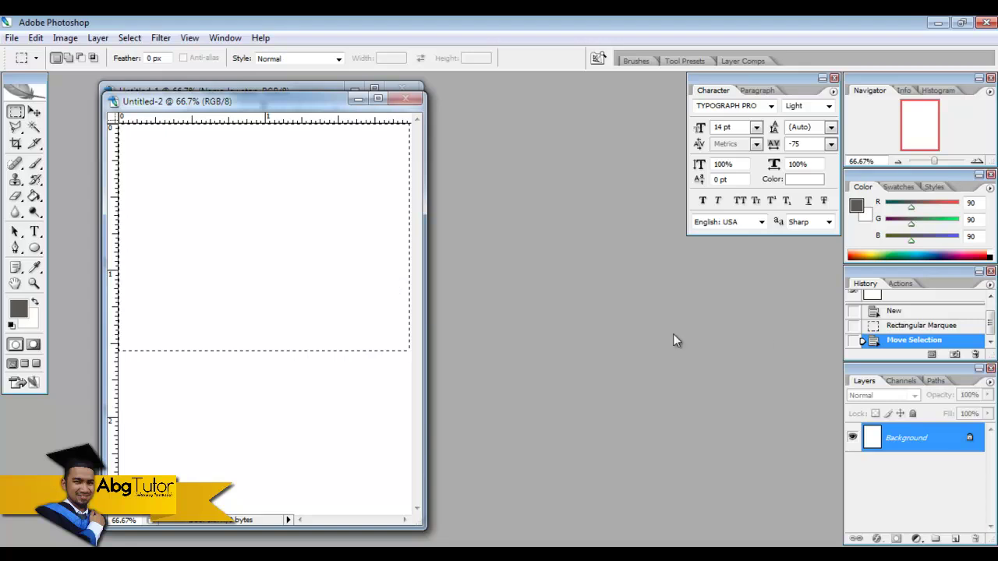
left_click(955, 538)
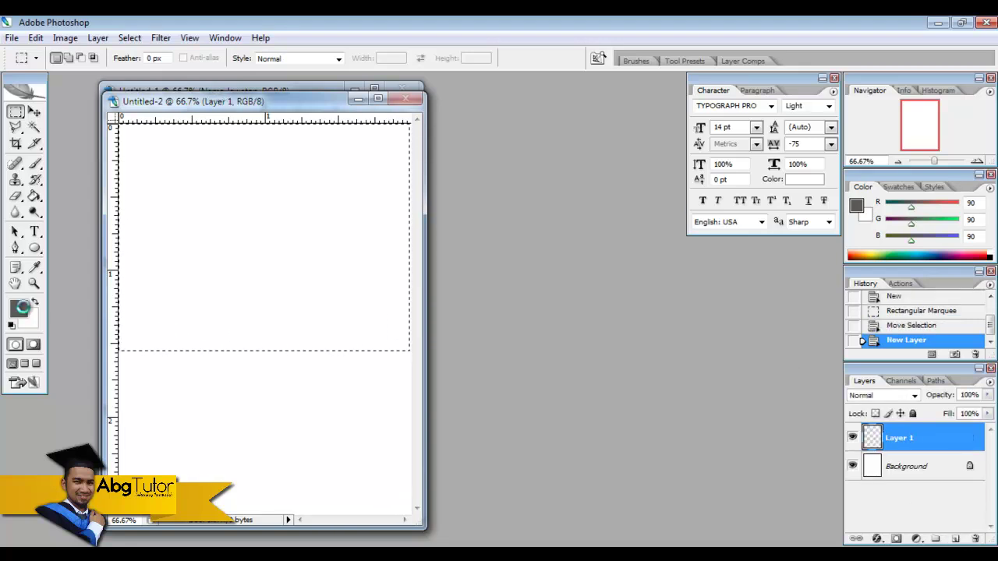
Set the foreground colour to light blue 738ff7 (R115 G143 B247)
left_click(19, 310)
left_click(697, 364)
mouse_move(697, 364)
left_mouse_down()
mouse_move(724, 301)
mouse_move(779, 305)
mouse_move(739, 329)
mouse_move(660, 287)
left_mouse_up()
left_click_drag(769, 315, 753, 303)
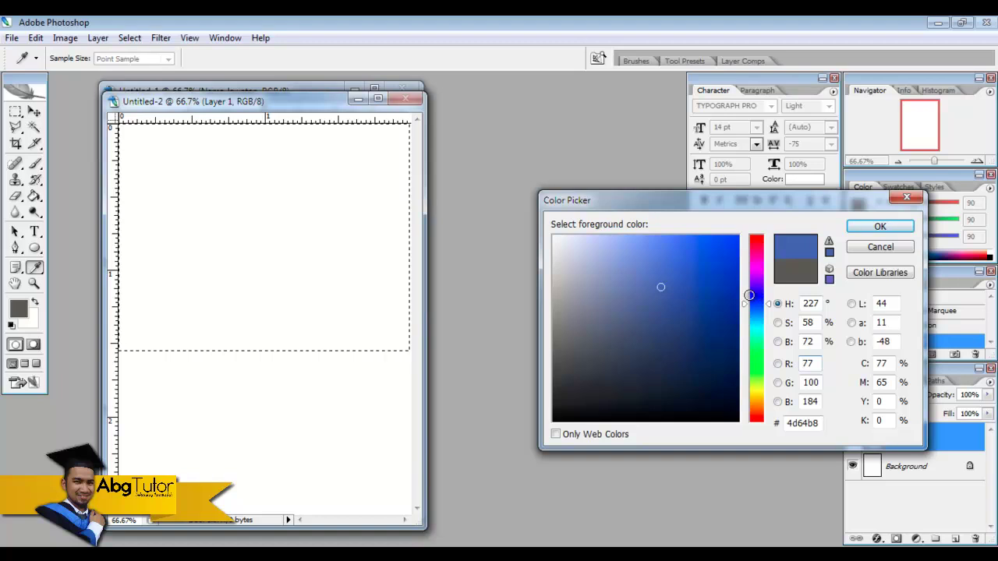
left_click(685, 307)
mouse_move(684, 307)
left_mouse_down()
mouse_move(682, 257)
mouse_move(626, 247)
mouse_move(654, 243)
left_mouse_up()
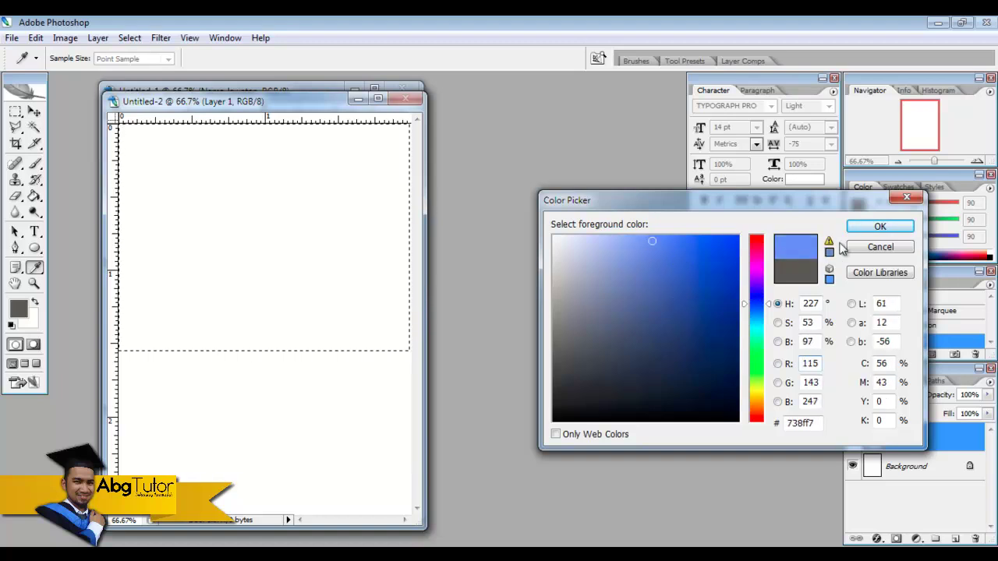
left_click(857, 226)
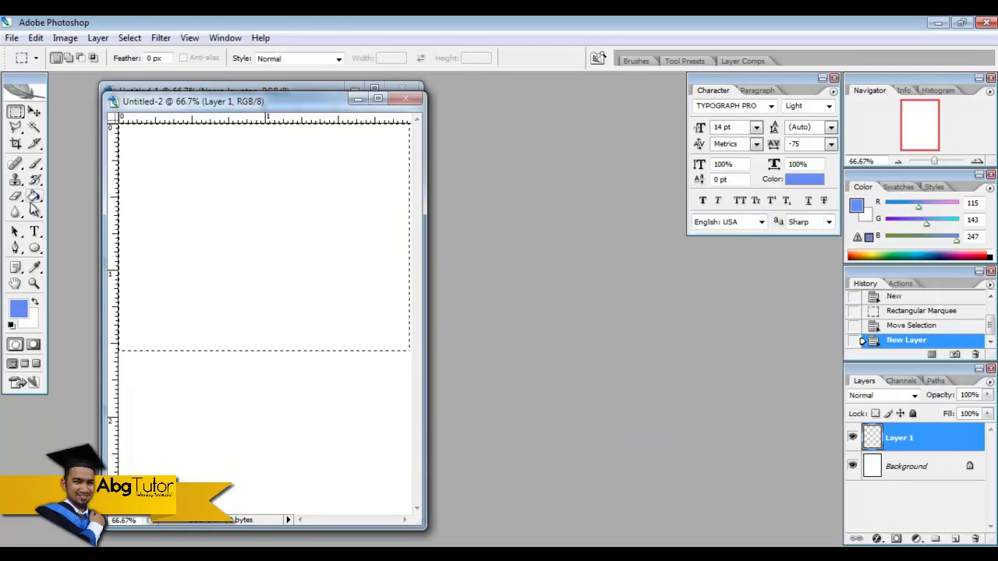
Paint Bucket the selection with the blue and deselect
left_click(35, 196)
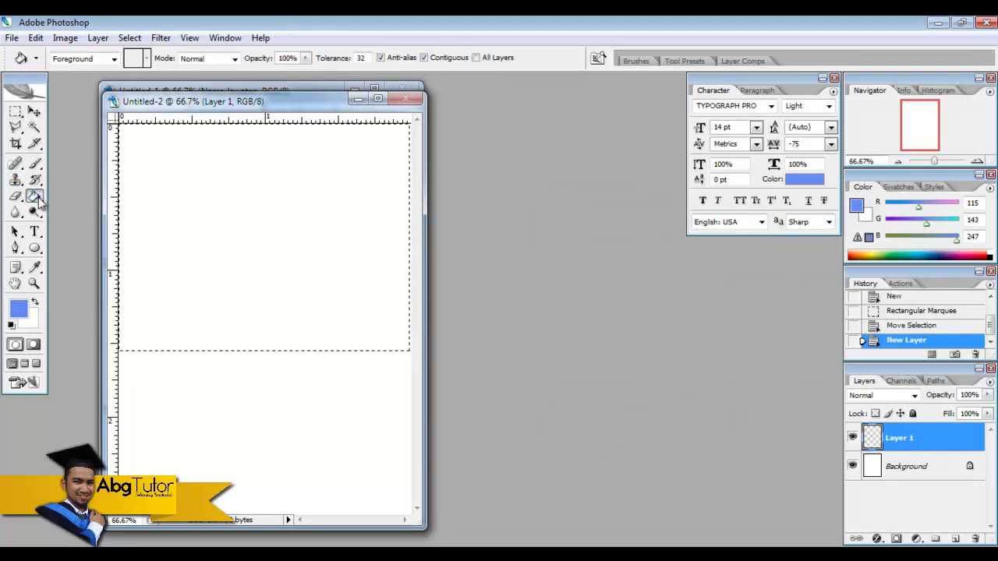
left_click(238, 200)
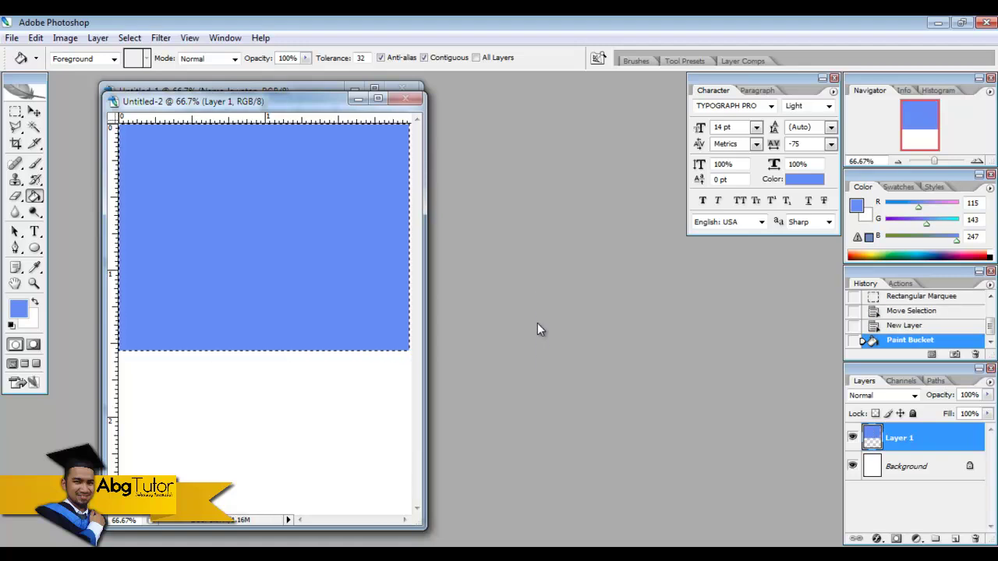
key("ctrl+d")
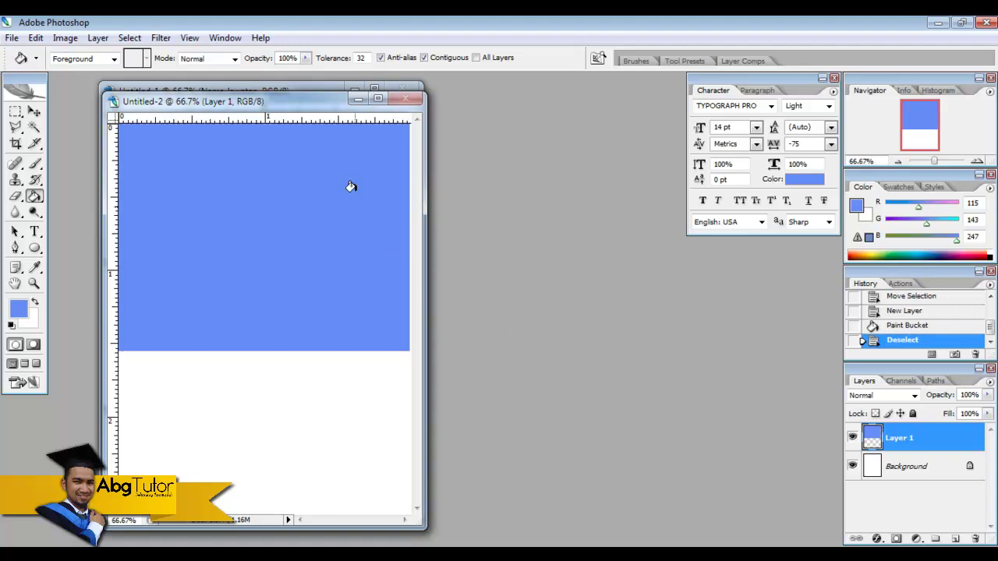
Add an empty Layer 2, then open the portrait JPG, browsing with Medium icons
left_click(954, 539)
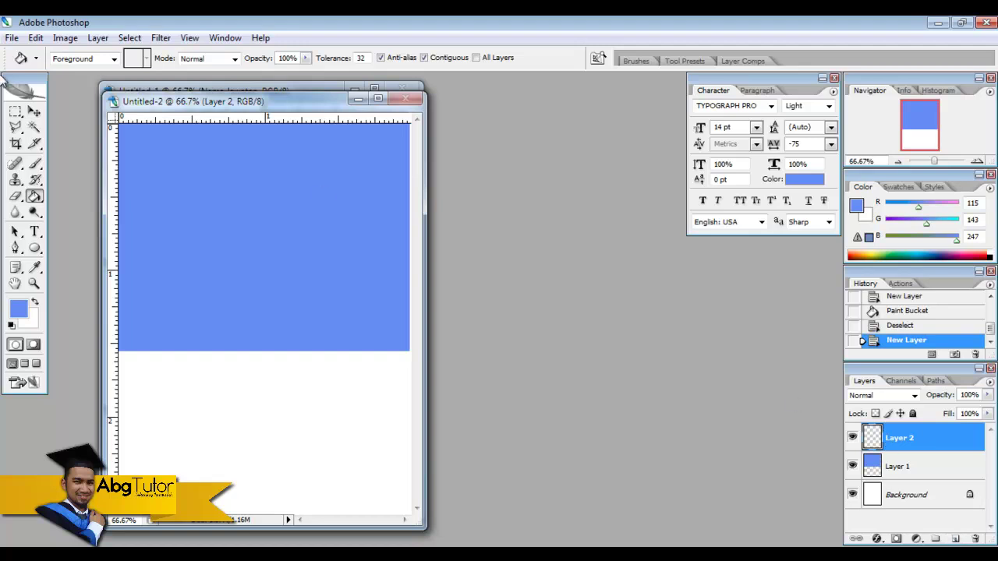
left_click(33, 113)
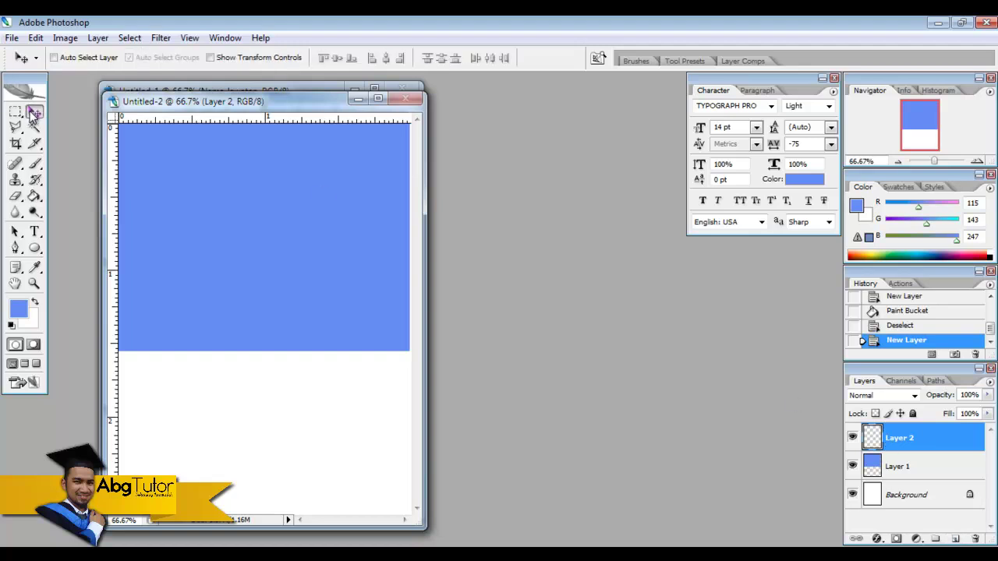
left_click(12, 38)
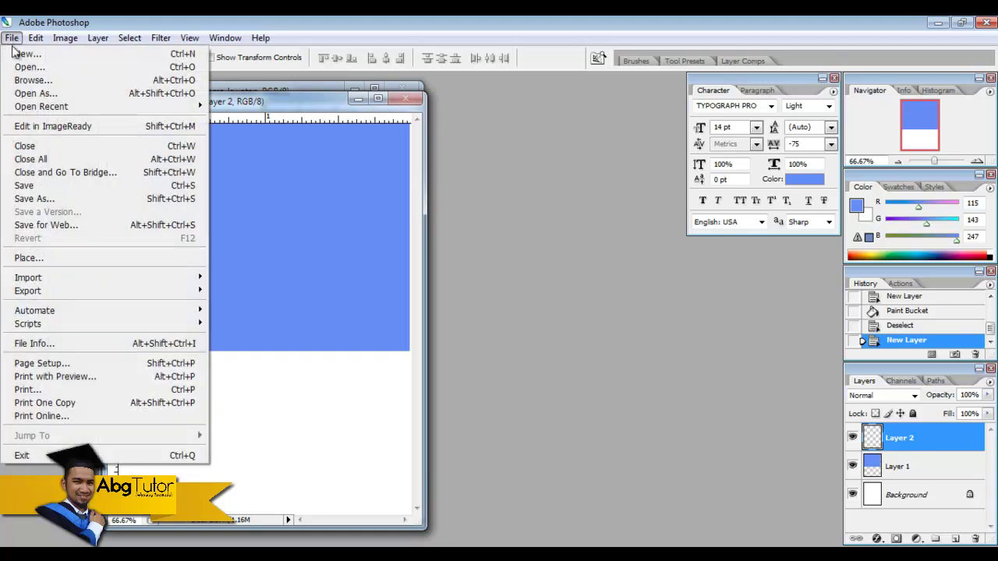
left_click(23, 68)
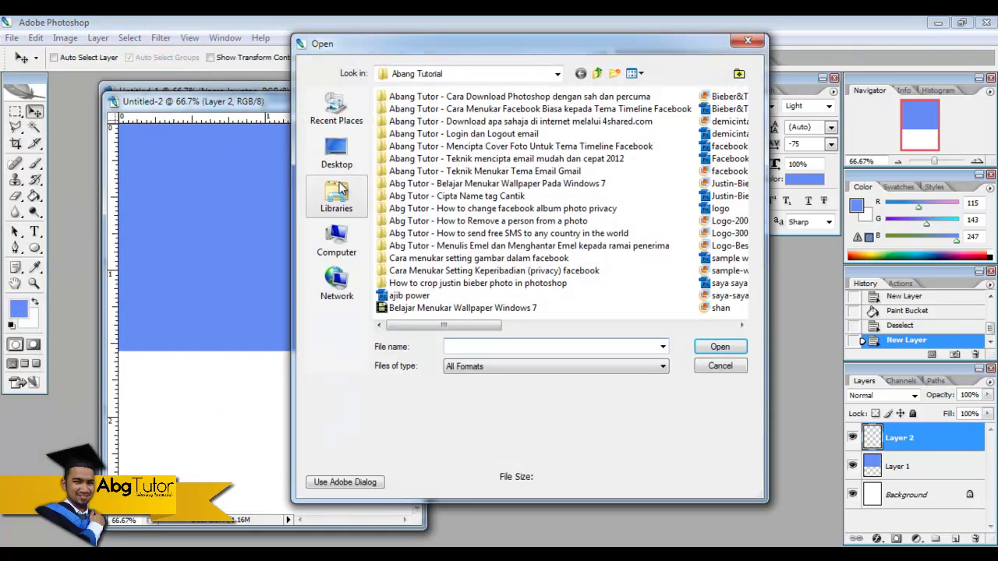
left_click_drag(449, 327, 563, 336)
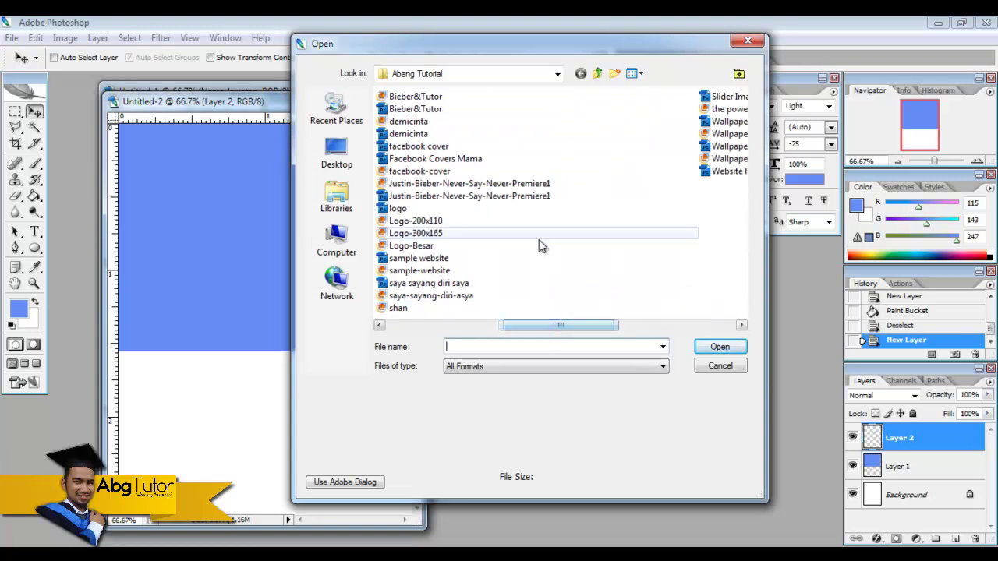
left_click(634, 77)
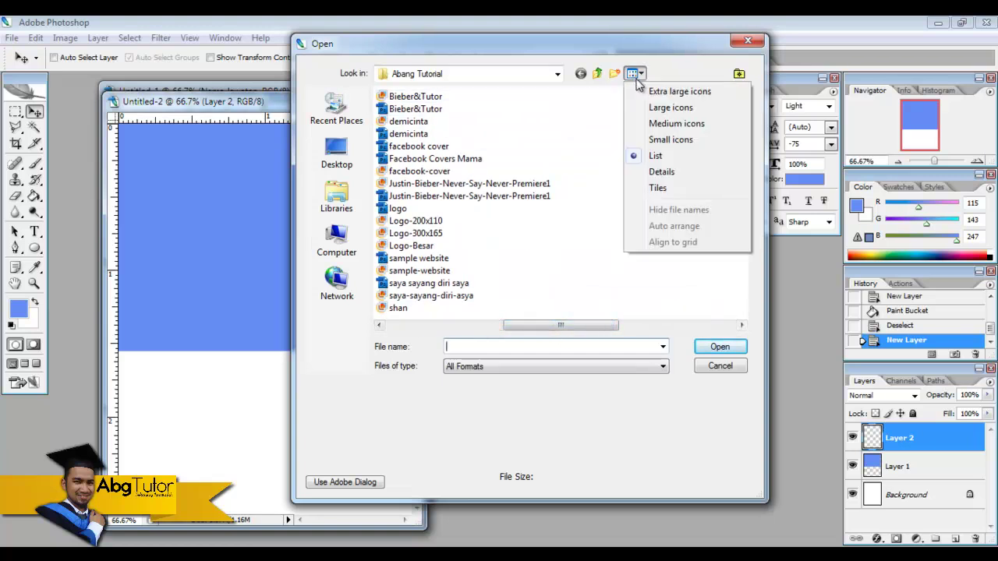
left_click(666, 126)
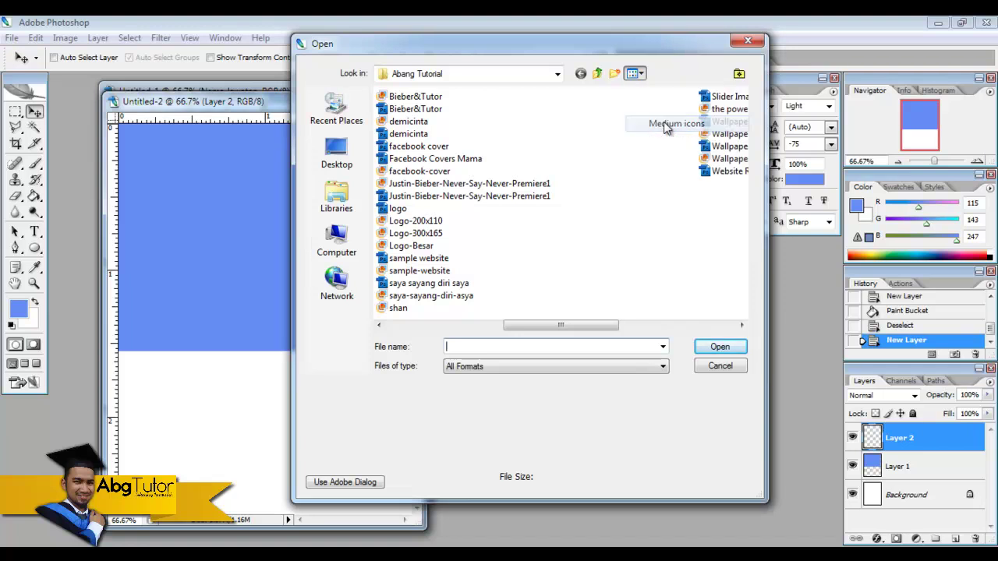
left_click_drag(739, 172, 742, 247)
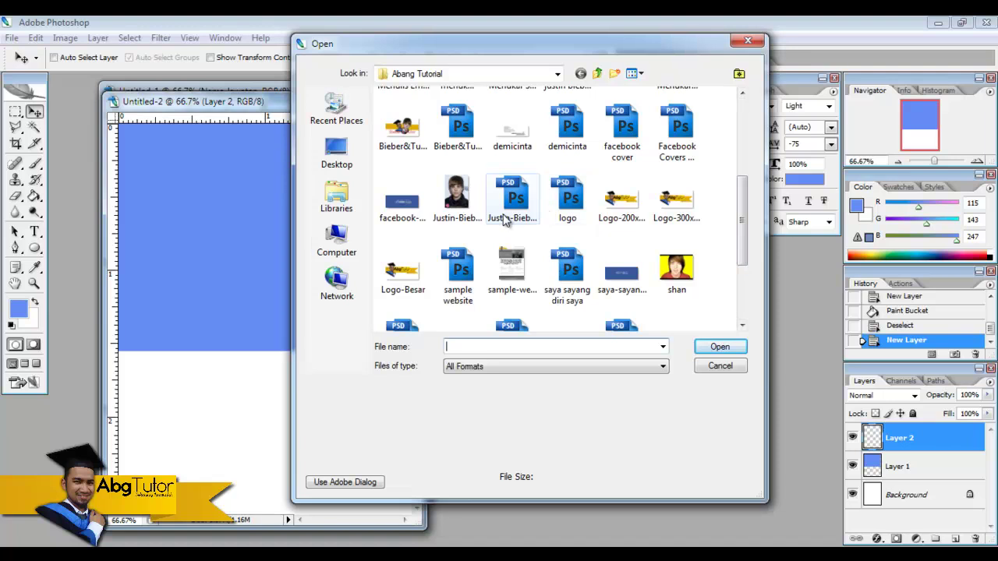
left_click(457, 196)
left_click(717, 347)
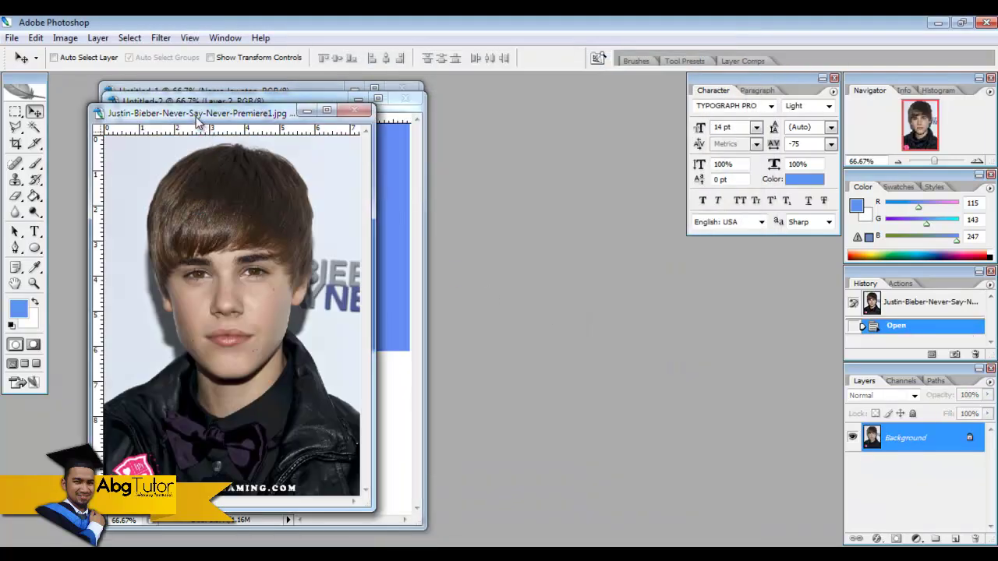
Drag the portrait into Untitled-2 as Layer 3 and close the photo's document
left_click_drag(189, 114, 531, 147)
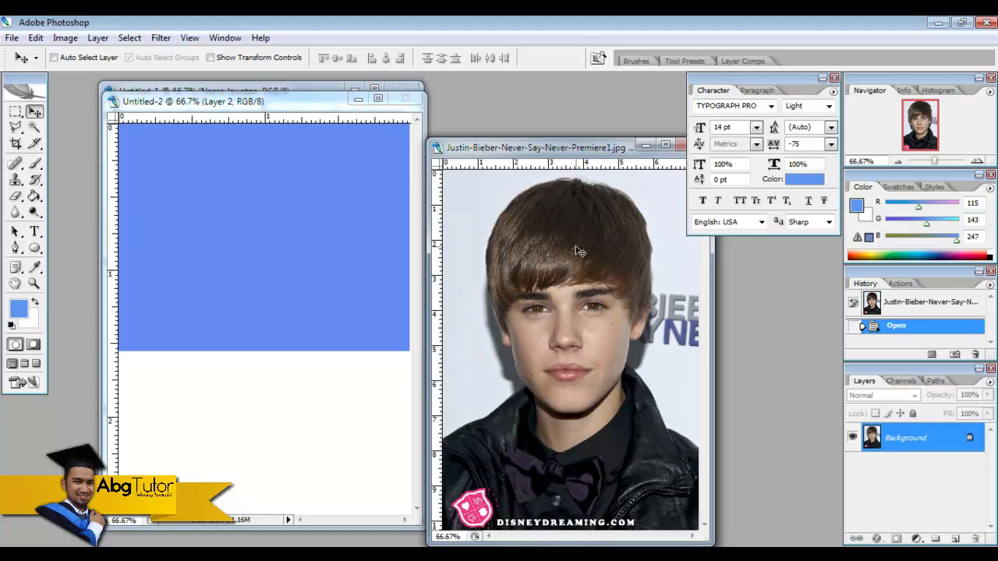
left_click_drag(551, 244, 376, 219)
left_click_drag(305, 212, 288, 214)
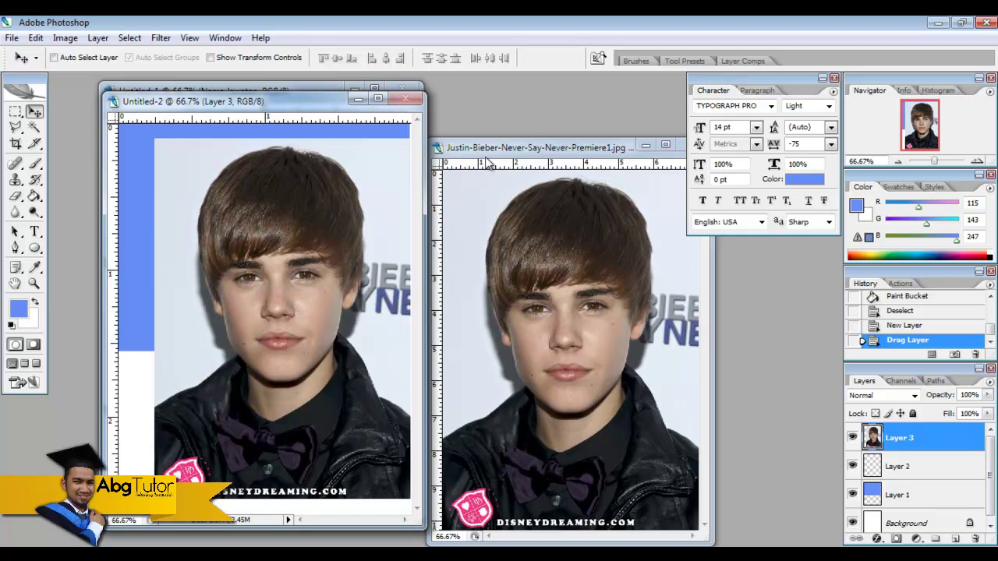
left_click_drag(573, 148, 490, 184)
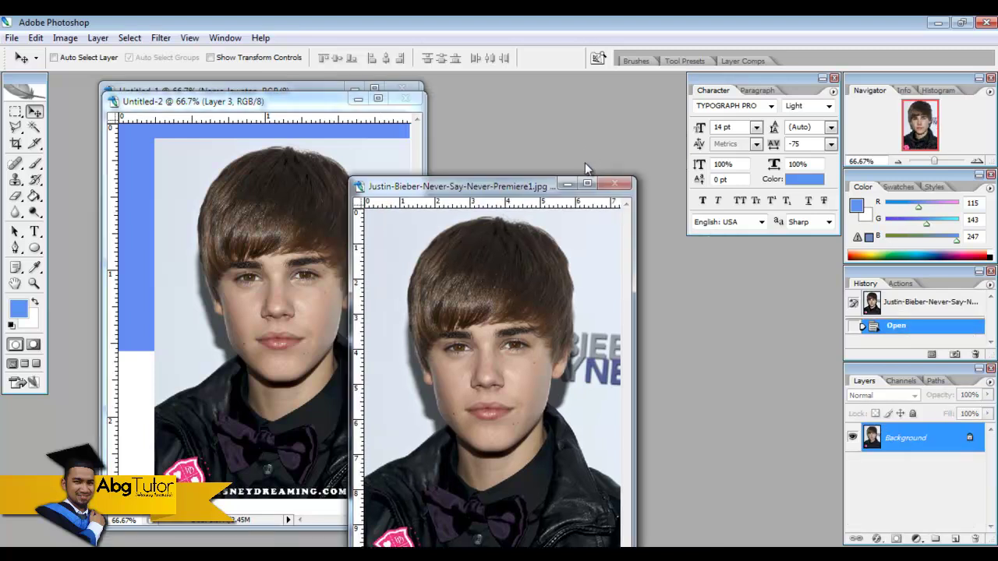
left_click(615, 183)
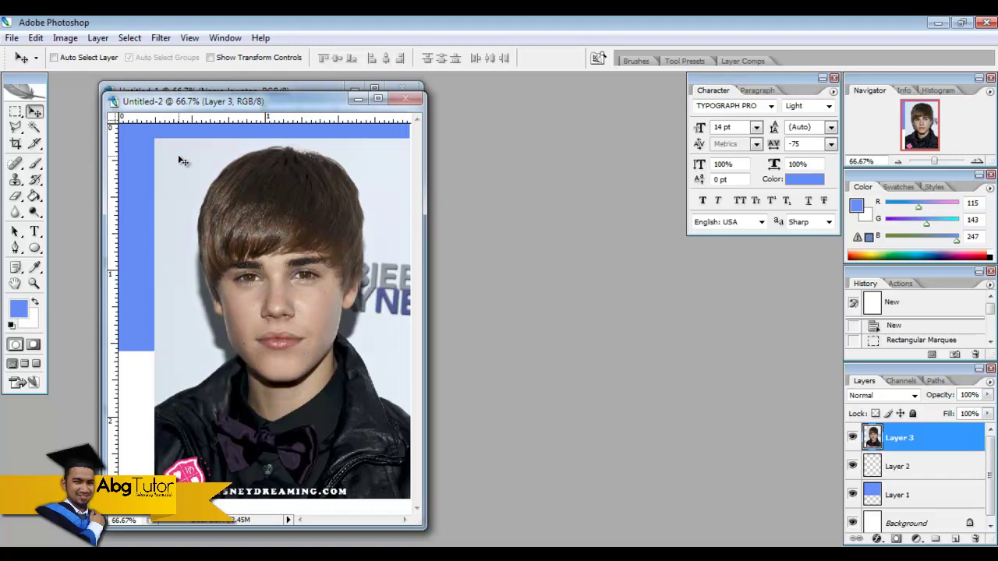
Free-transform the portrait to 66.7% and centre it over the blue band's lower edge
left_click_drag(268, 207, 249, 208)
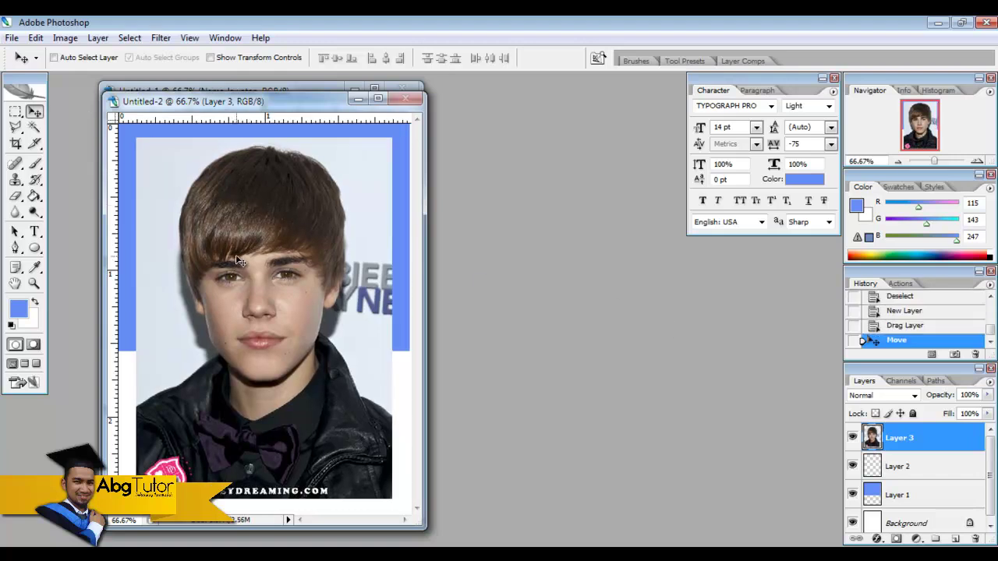
key("ctrl+t")
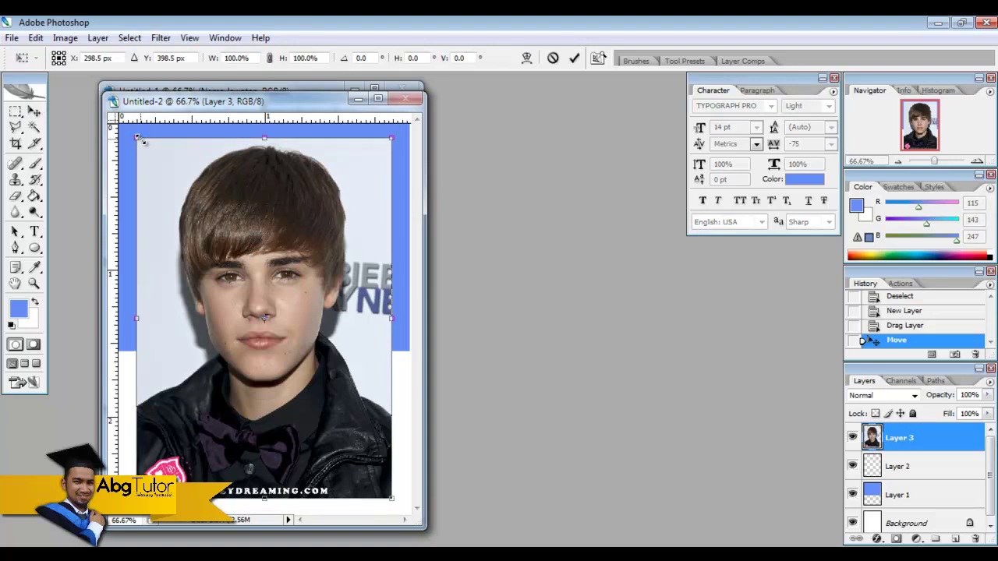
left_click_drag(137, 137, 167, 185)
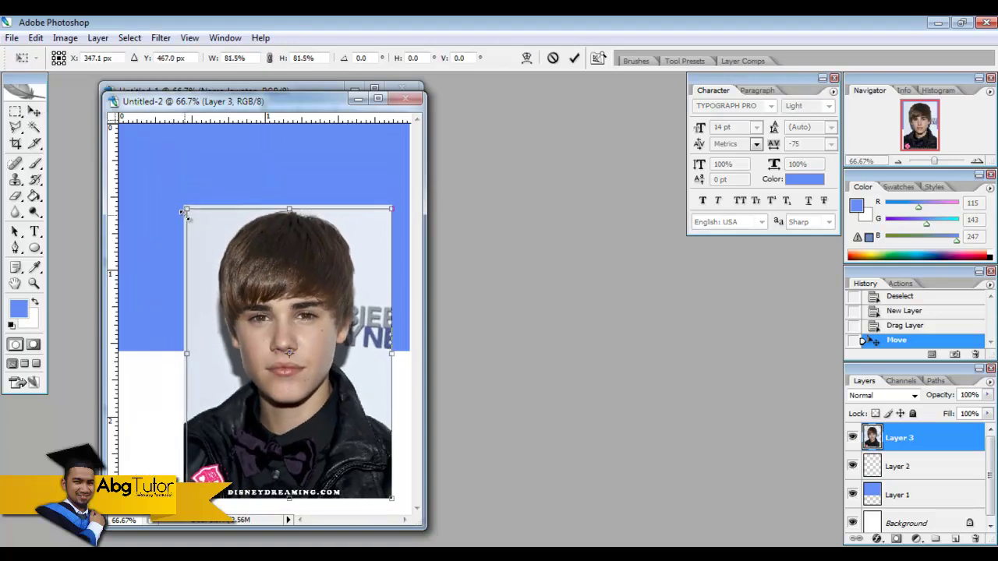
left_click_drag(186, 215, 221, 259)
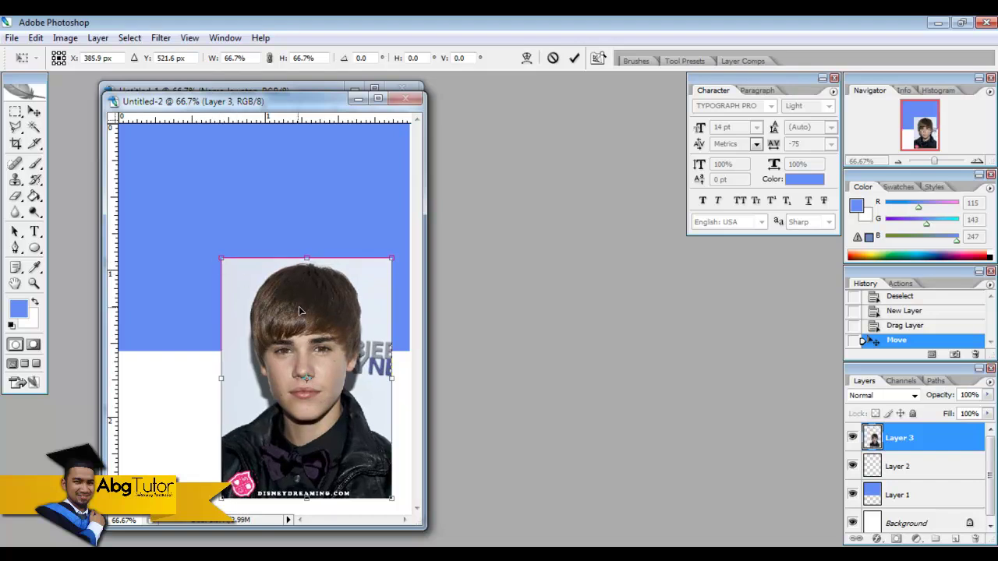
left_click_drag(298, 306, 250, 251)
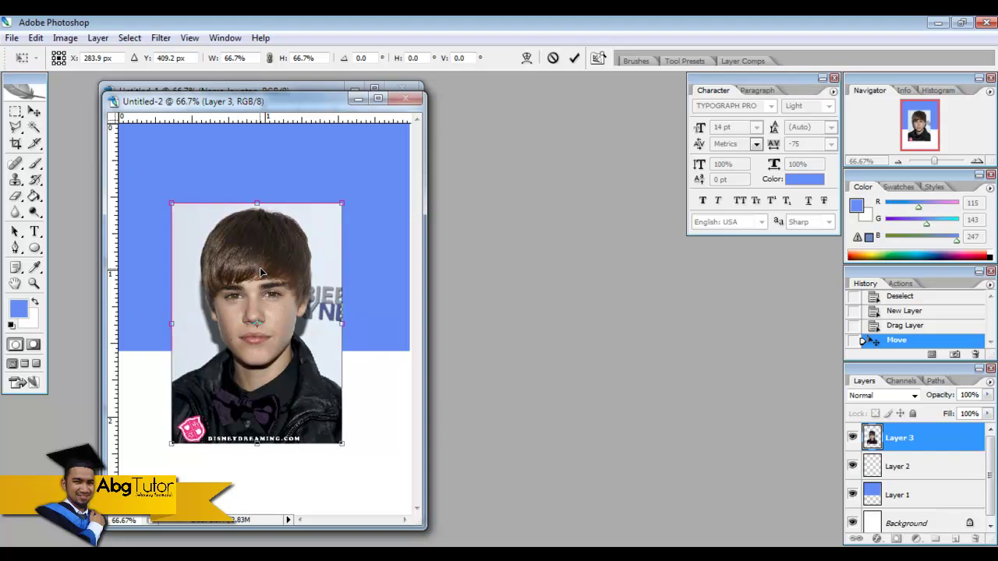
key("Return")
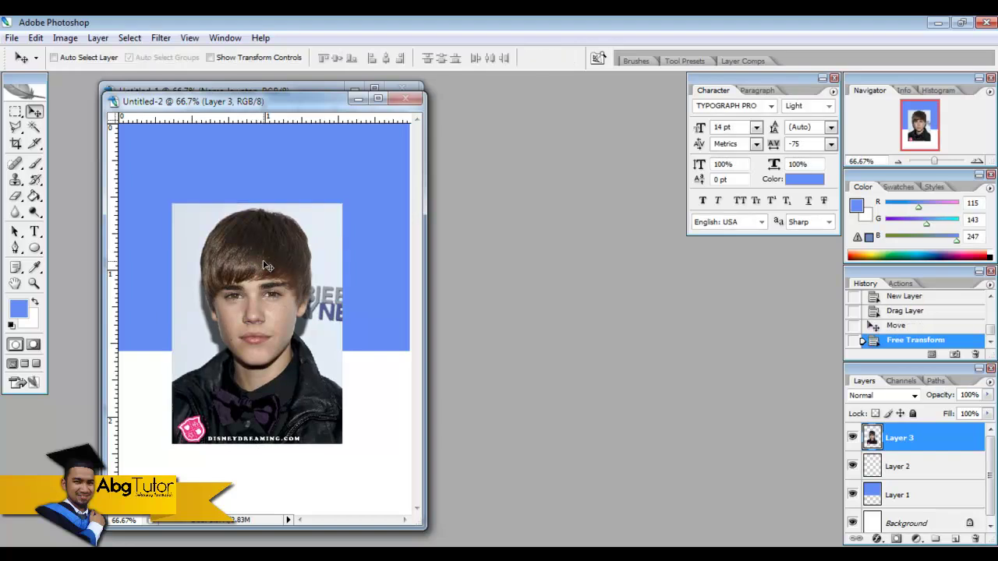
Add a layer mask to Layer 3, keep black as foreground, and pick the Brush tool
left_click(896, 539)
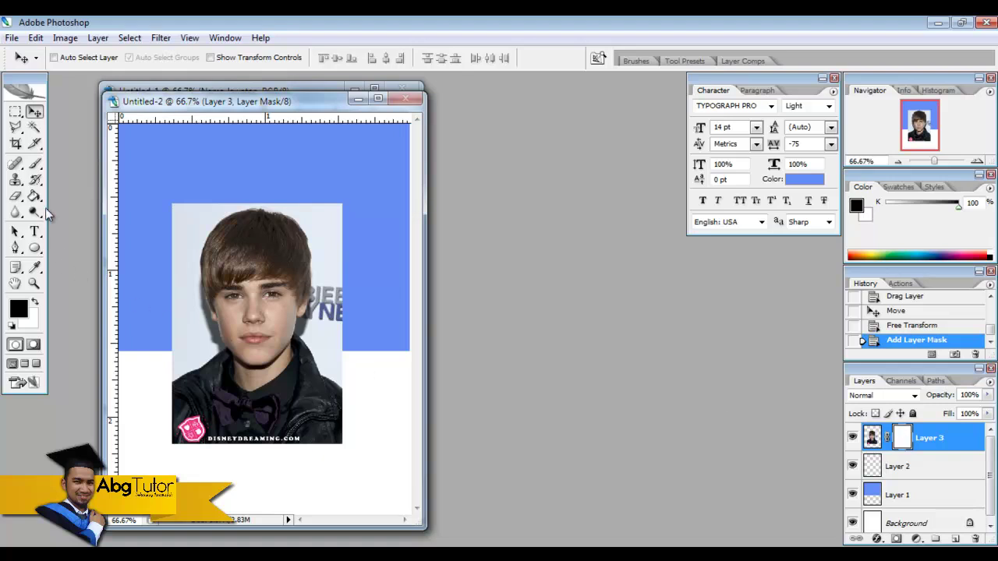
left_click(19, 311)
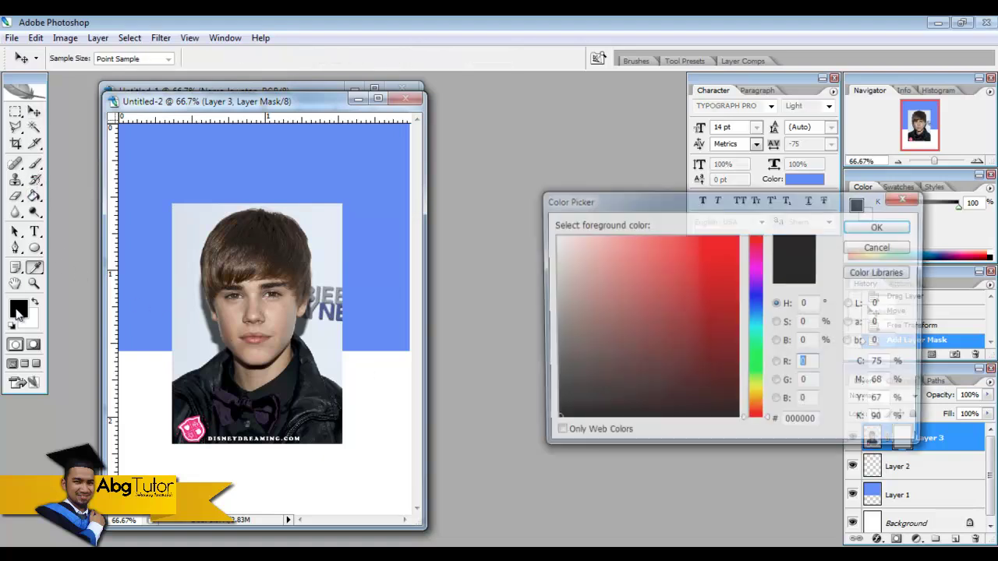
left_click(878, 228)
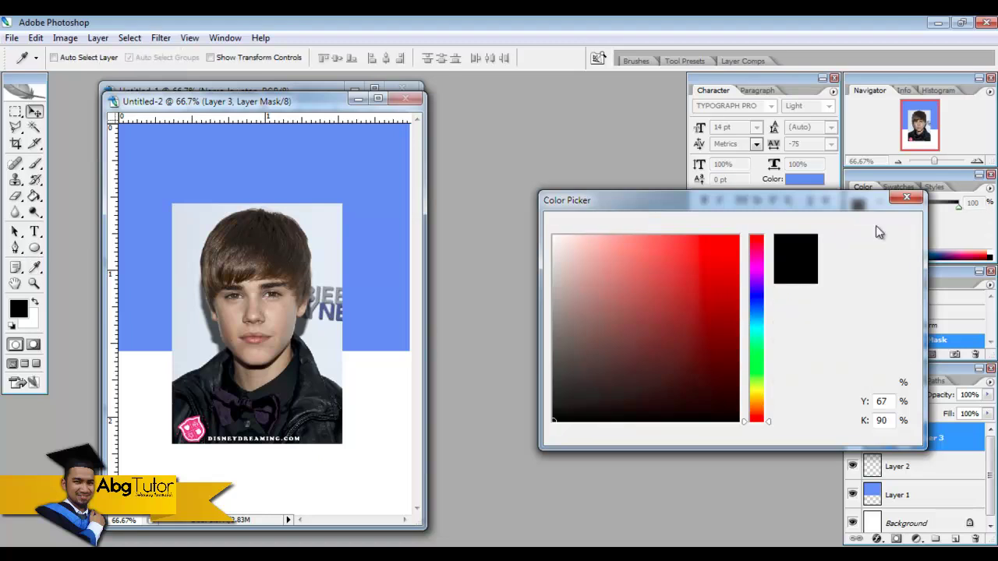
left_click(35, 165)
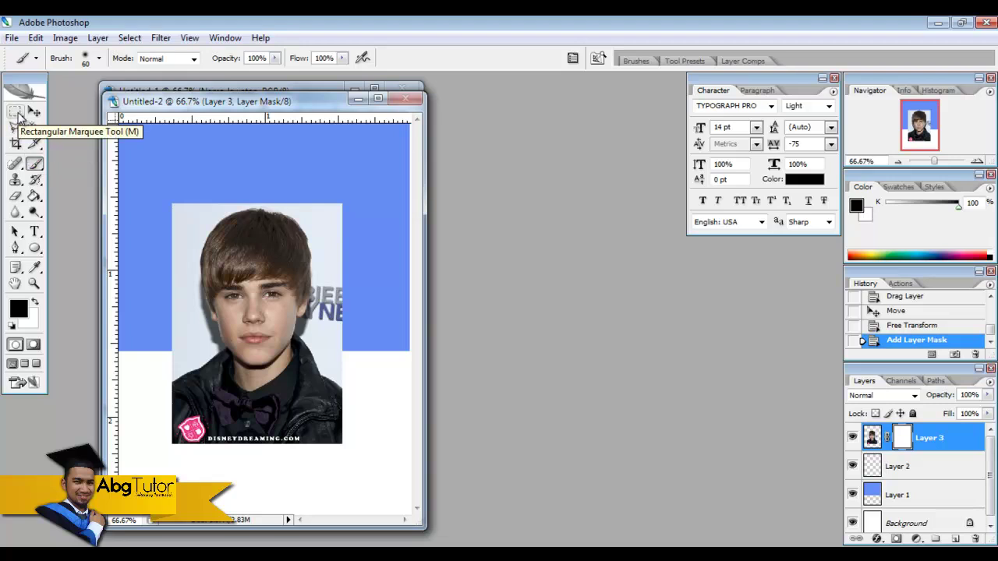
Fill the mask black outside a rectangle around the face and shoulders, then deselect
left_click(17, 113)
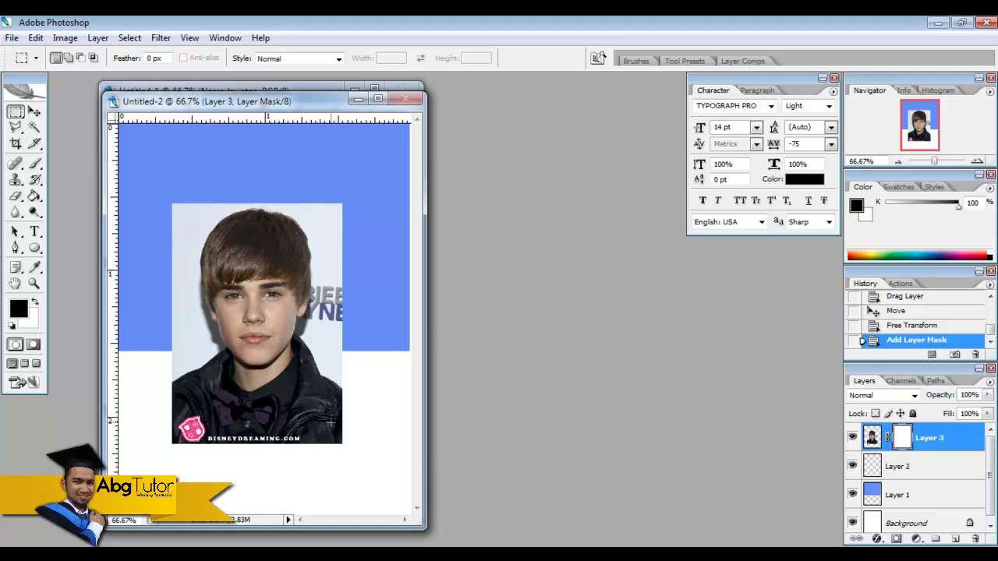
left_click_drag(336, 427, 179, 207)
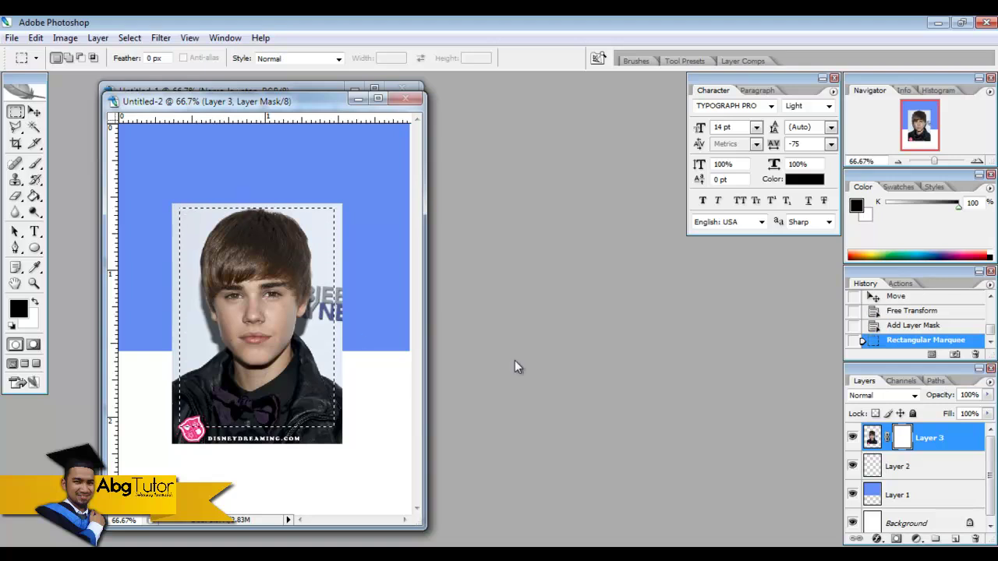
left_click_drag(268, 315, 266, 303)
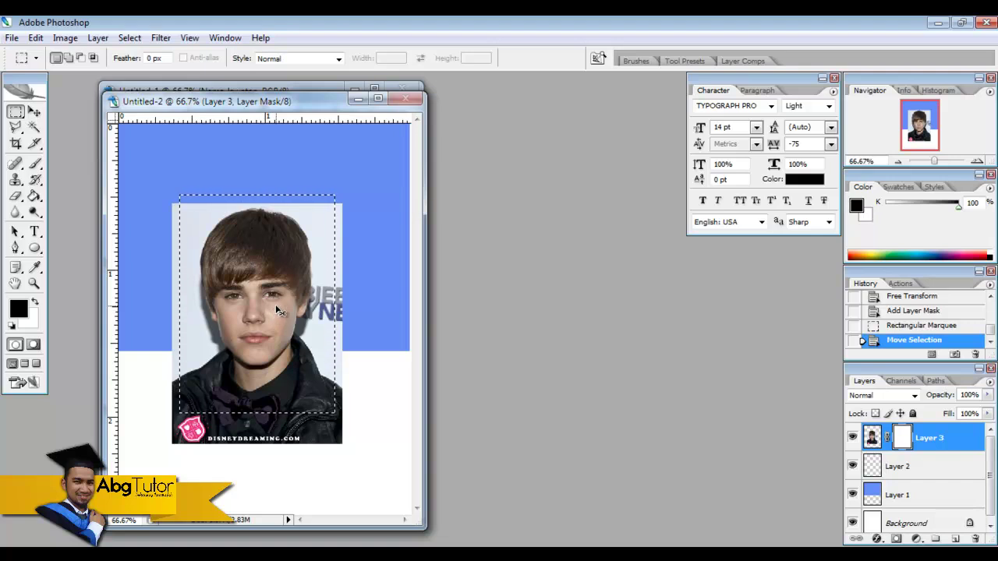
key("ctrl+shift+i")
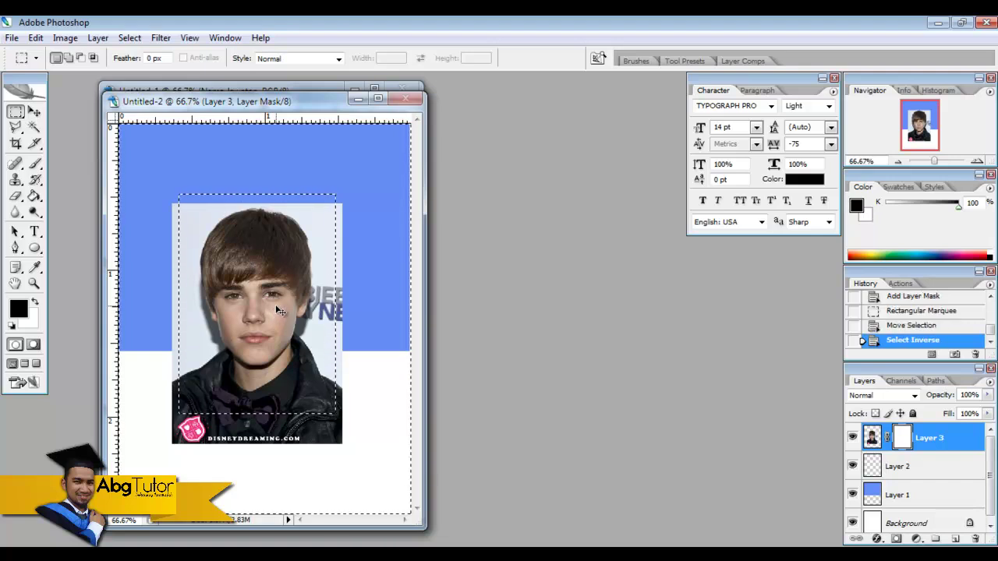
left_click(31, 196)
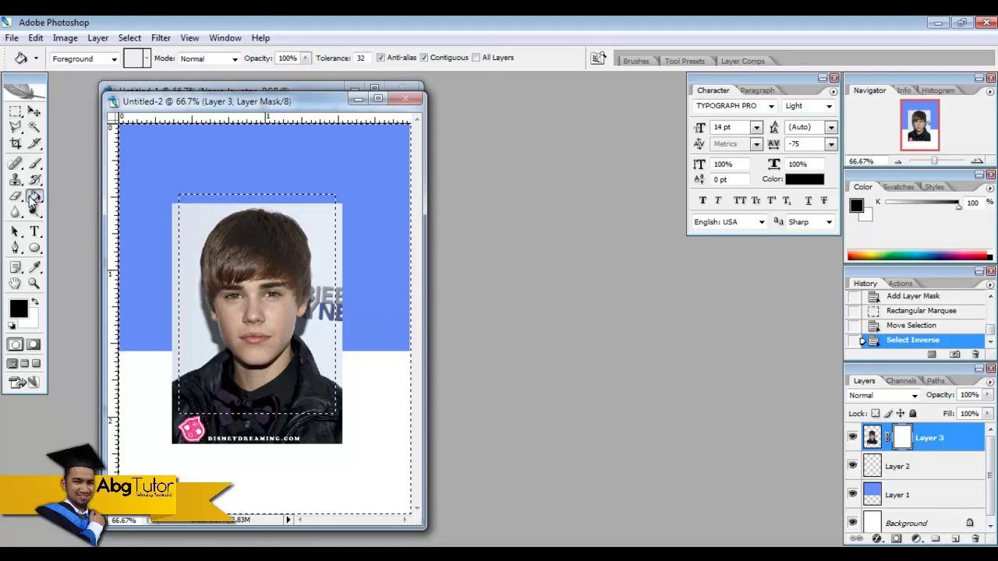
left_click(163, 164)
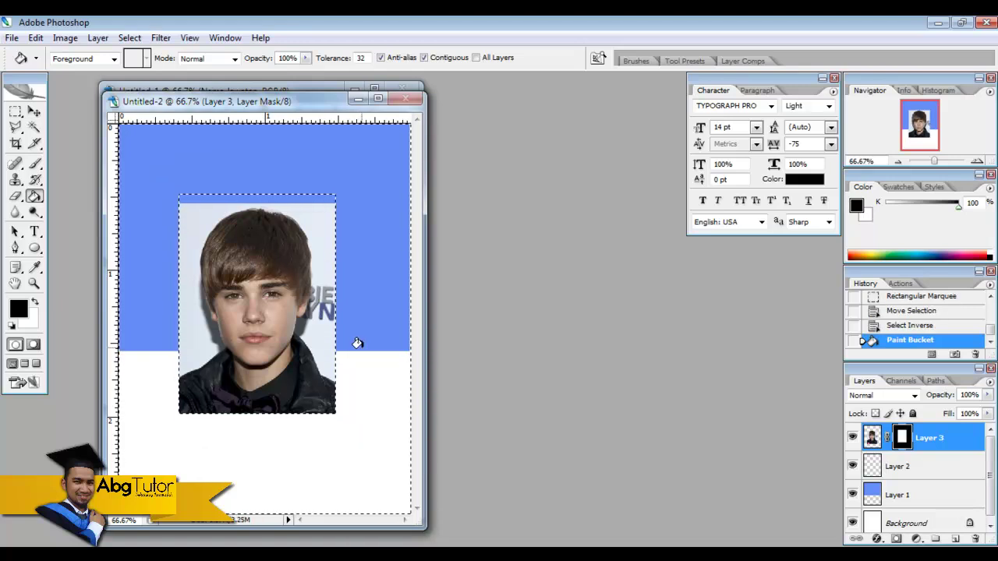
key("ctrl+d")
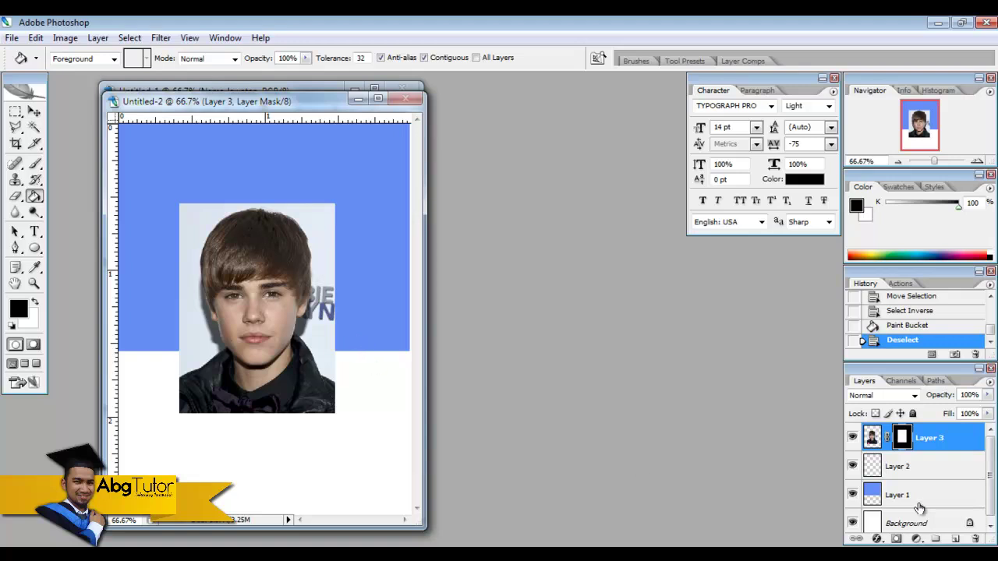
On a new layer, type the person's name below the portrait and position it
left_click(955, 540)
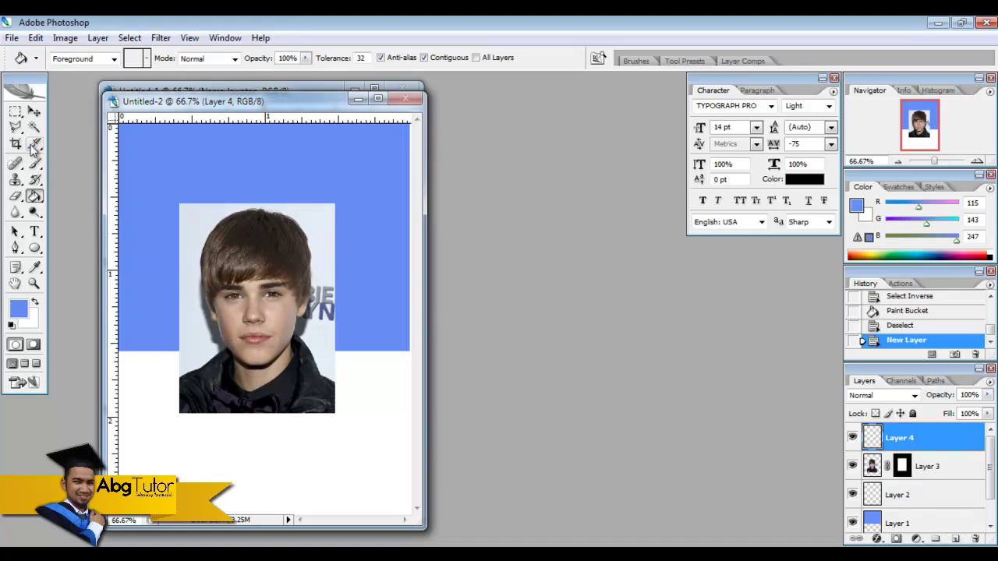
left_click(35, 232)
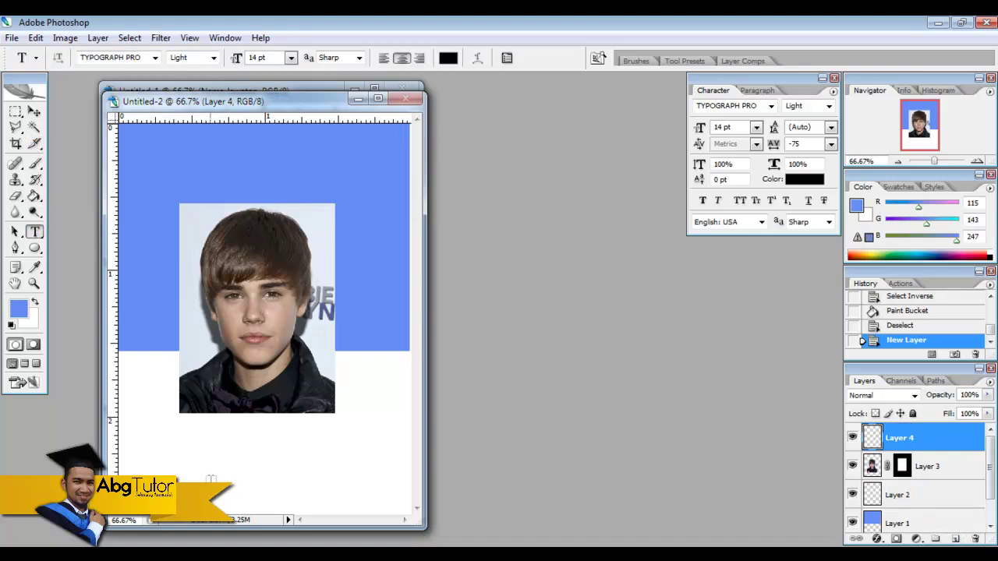
left_click(180, 439)
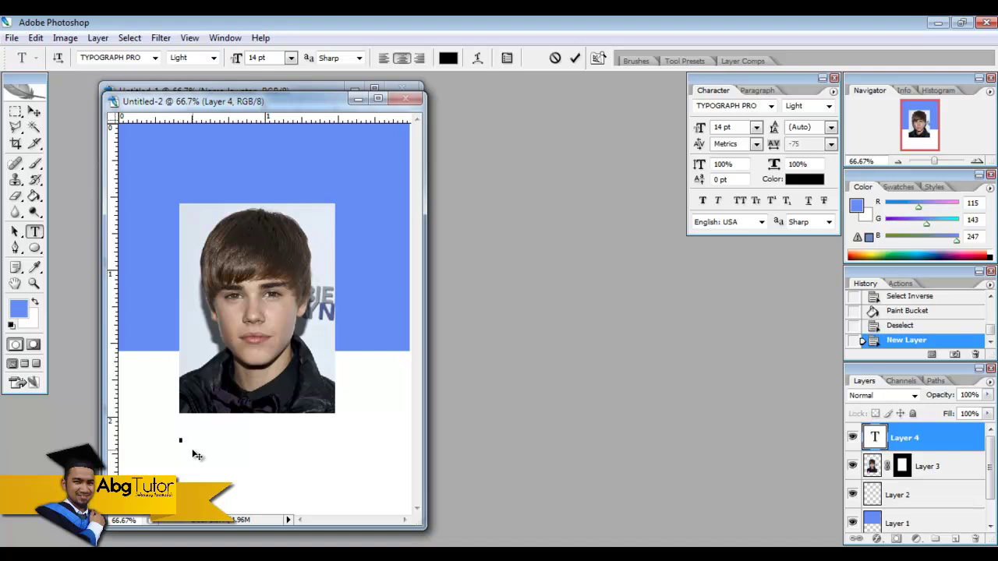
type("J.Bieber ")
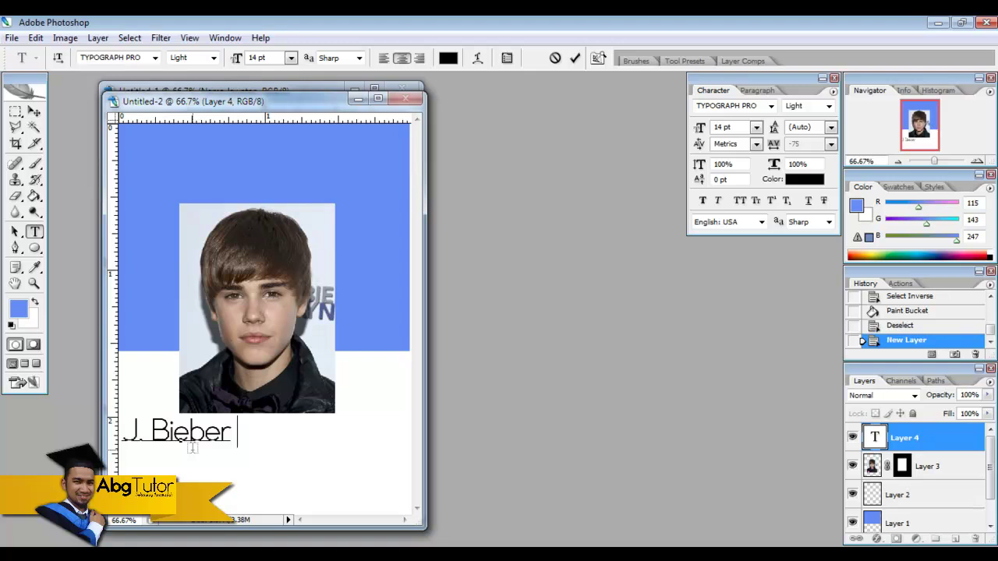
type("Markson")
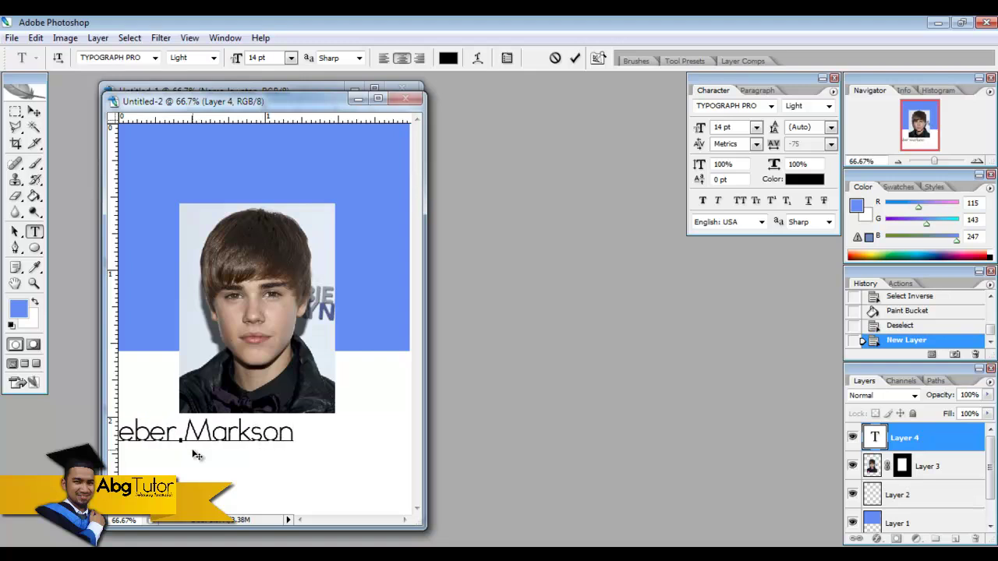
left_click_drag(196, 456, 265, 466)
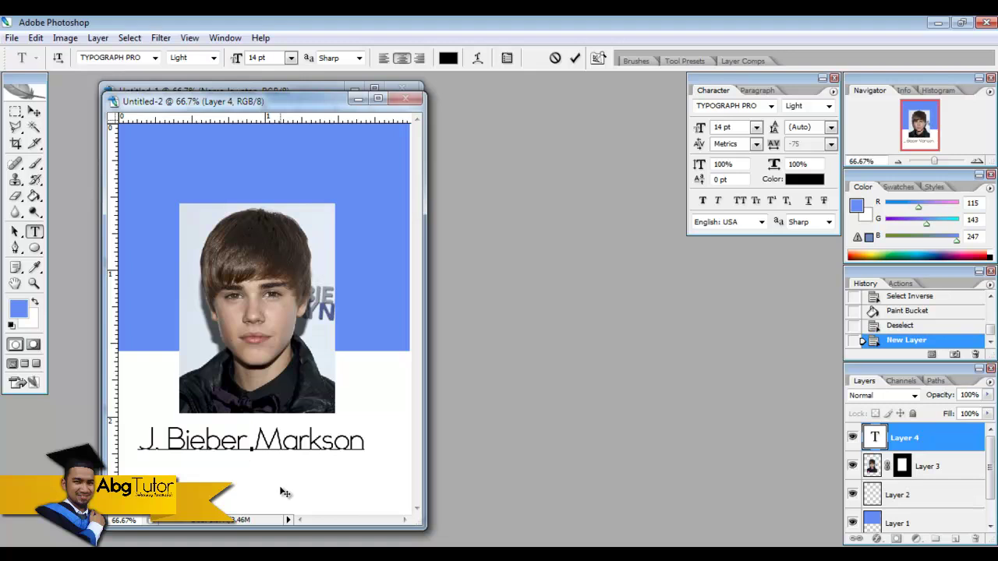
Add 'President' in SemiBold on the next line and commit the text
left_click(213, 57)
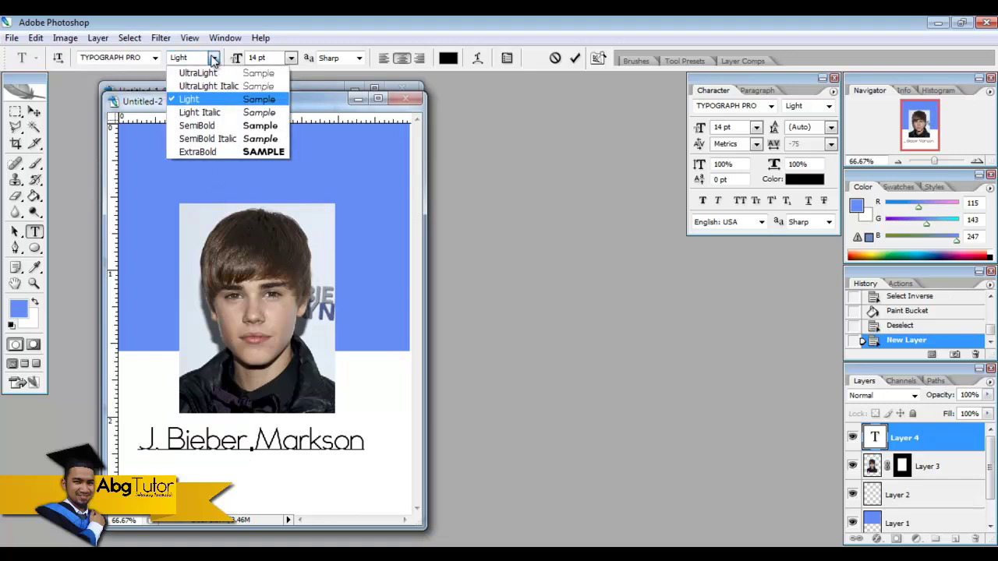
left_click(214, 126)
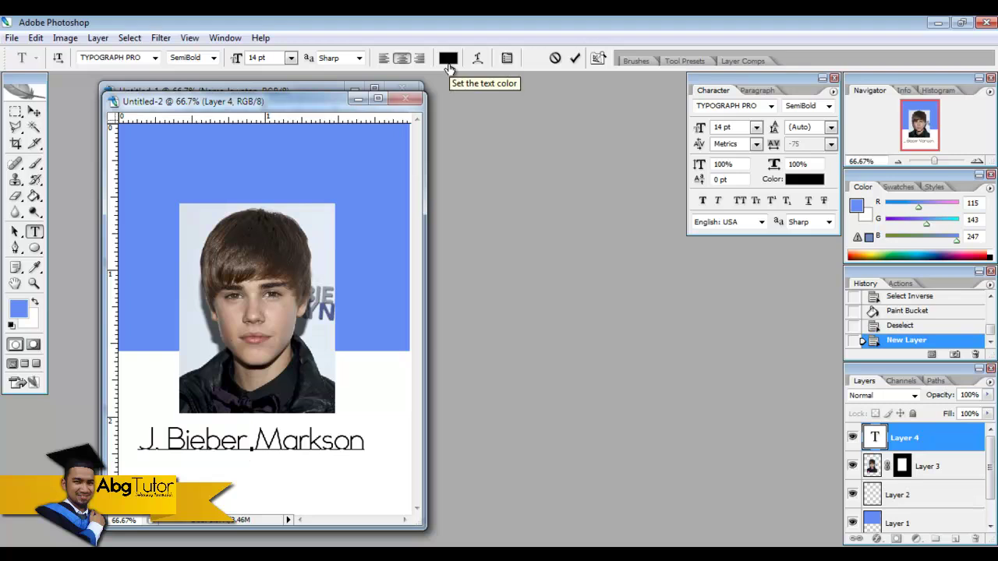
type("Pr")
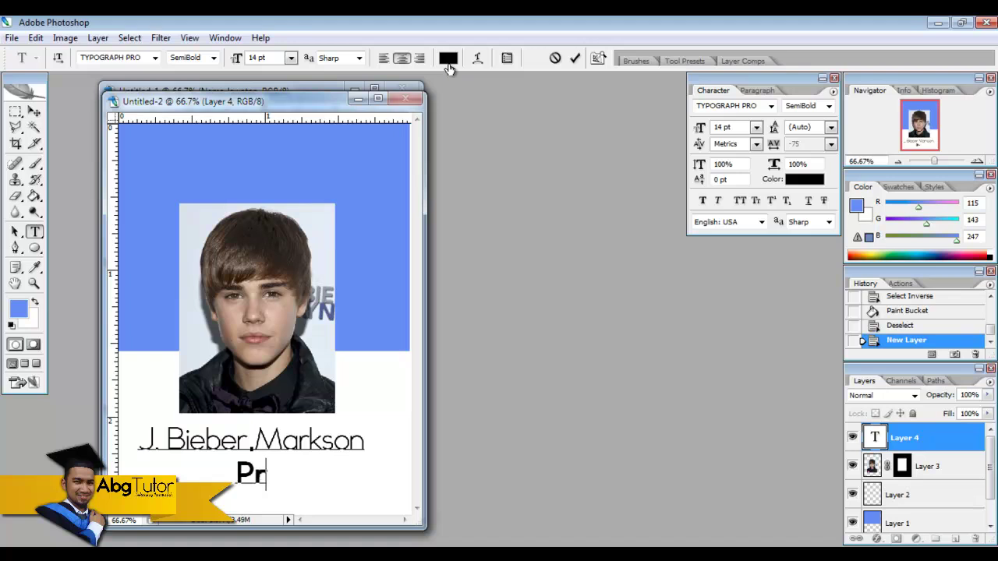
type("esident")
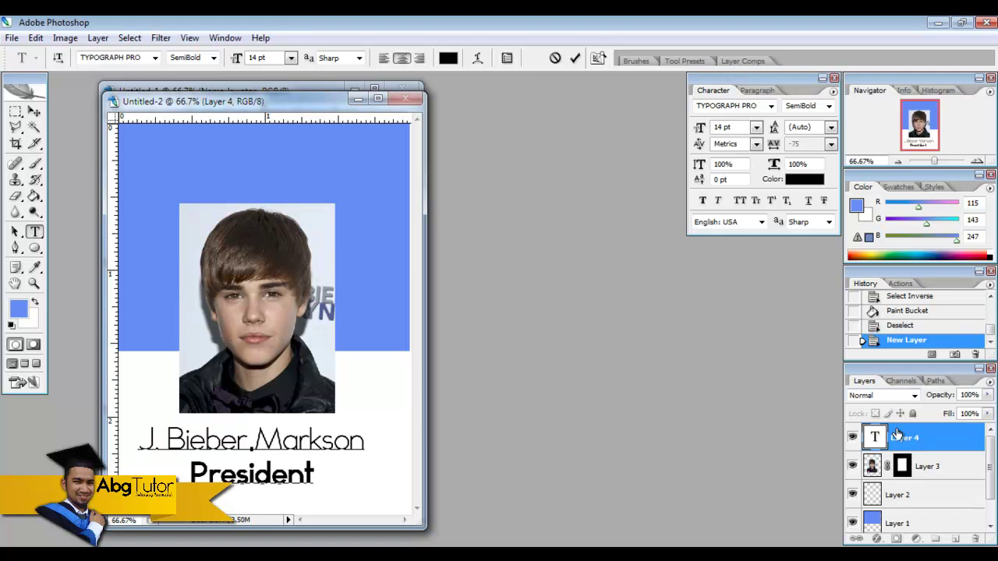
left_click(928, 468)
left_click(920, 441)
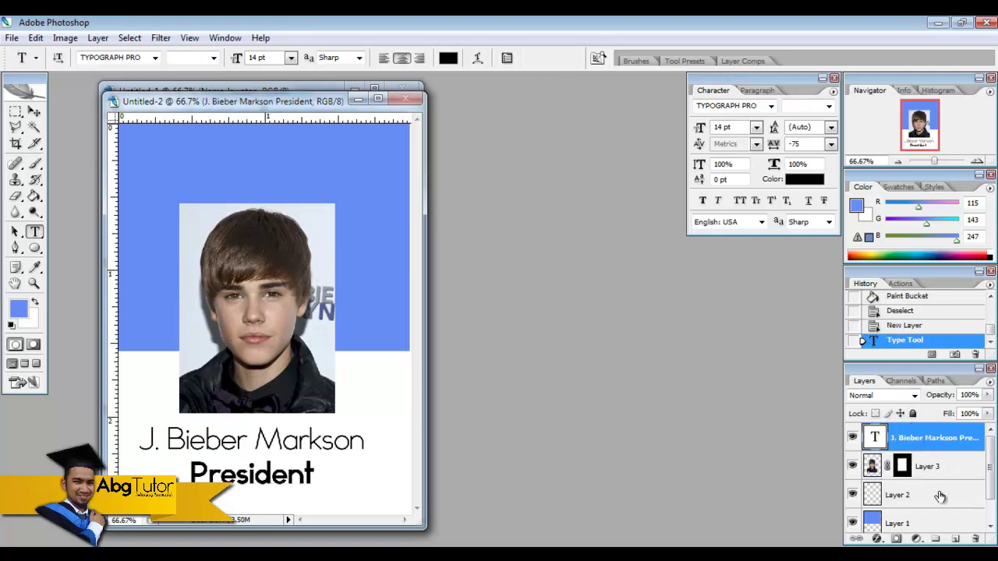
Nudge the portrait layer down two steps with the Move tool
left_click(871, 466)
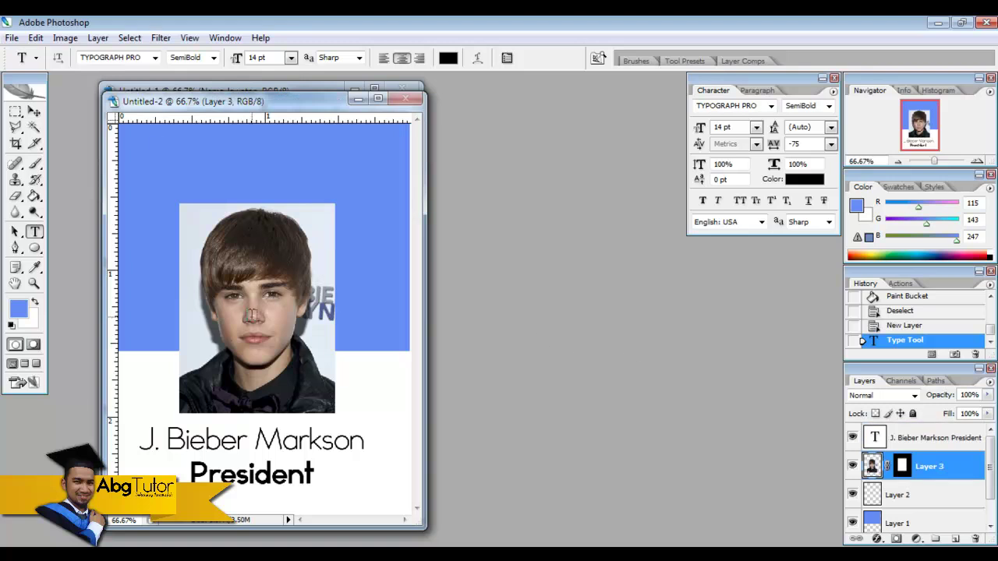
left_click(34, 112)
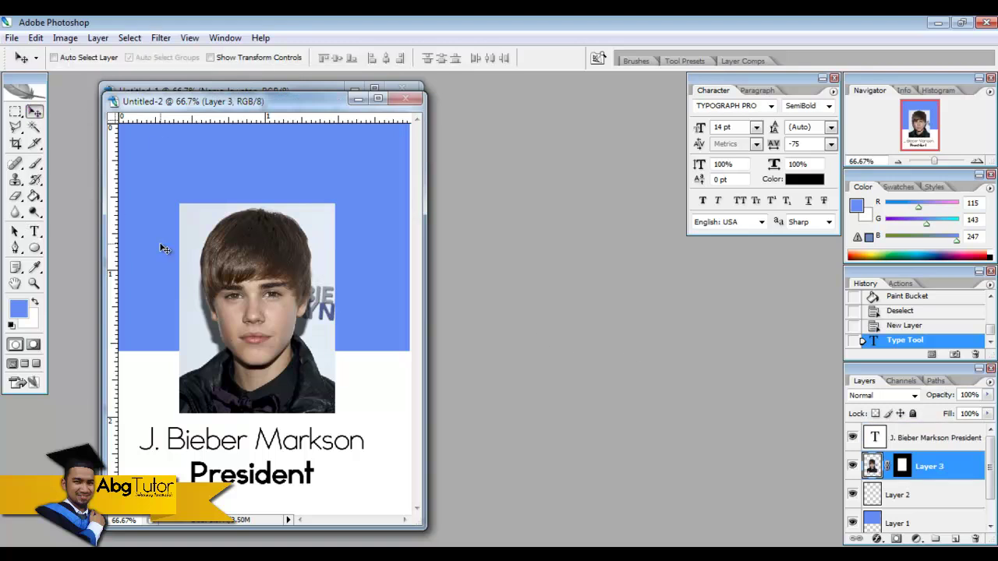
key("Down")
key("Down")
key("Down")
key("Down")
key("Down")
key("Down")
key("Down")
key("Down")
key("Down")
key("Down")
key("Down")
key("Down")
key("Down")
key("Down")
key("Down")
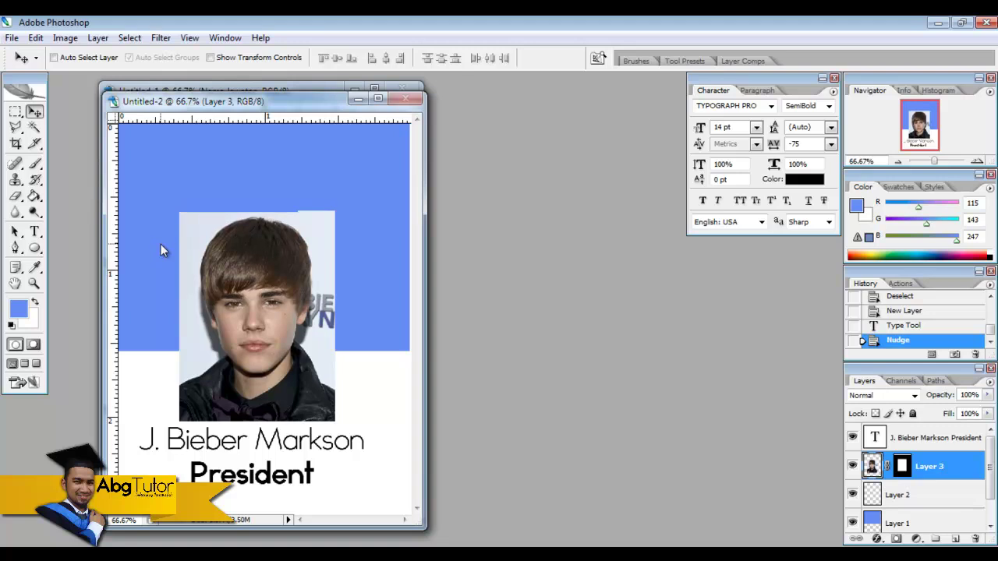
key("Down")
key("Down")
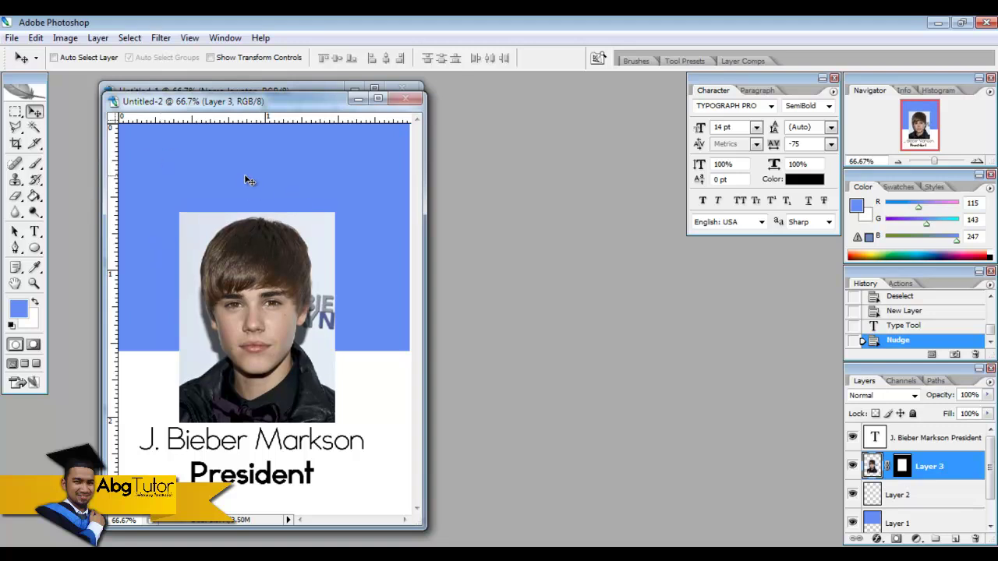
Create Layer 4 and stack it above the name-and-title text layer
left_click(928, 439)
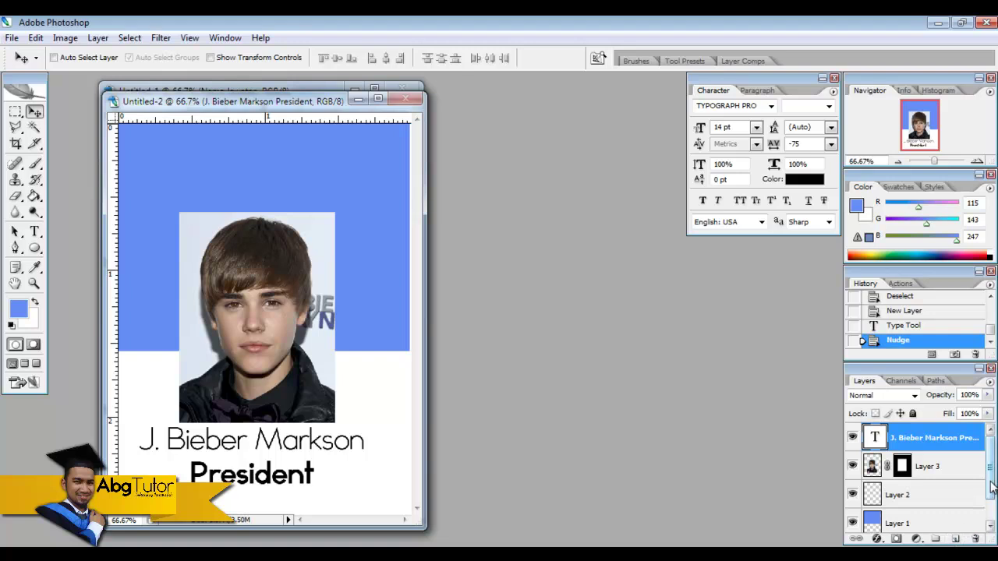
left_click(955, 540)
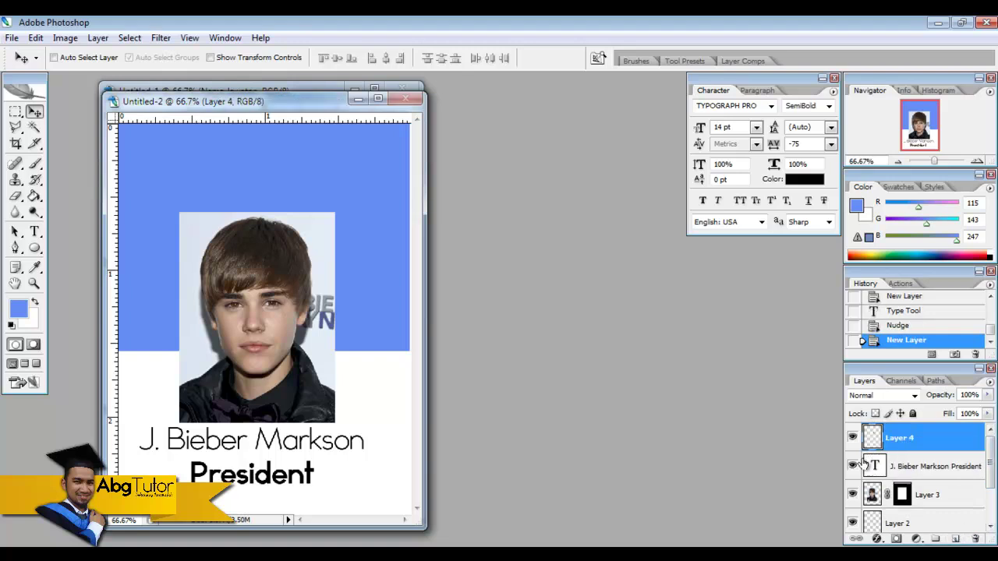
left_click_drag(905, 441, 912, 472)
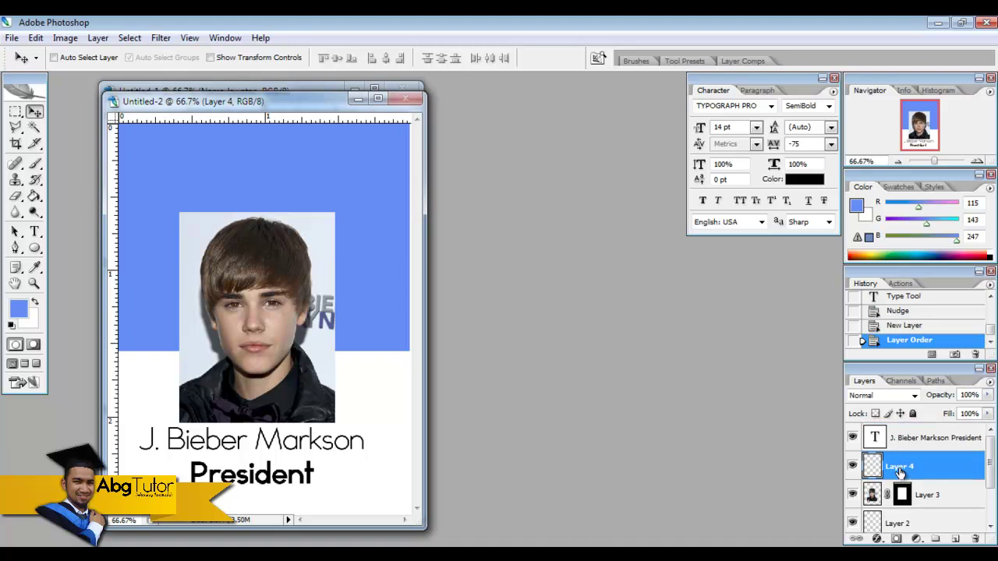
left_click_drag(900, 472, 903, 430)
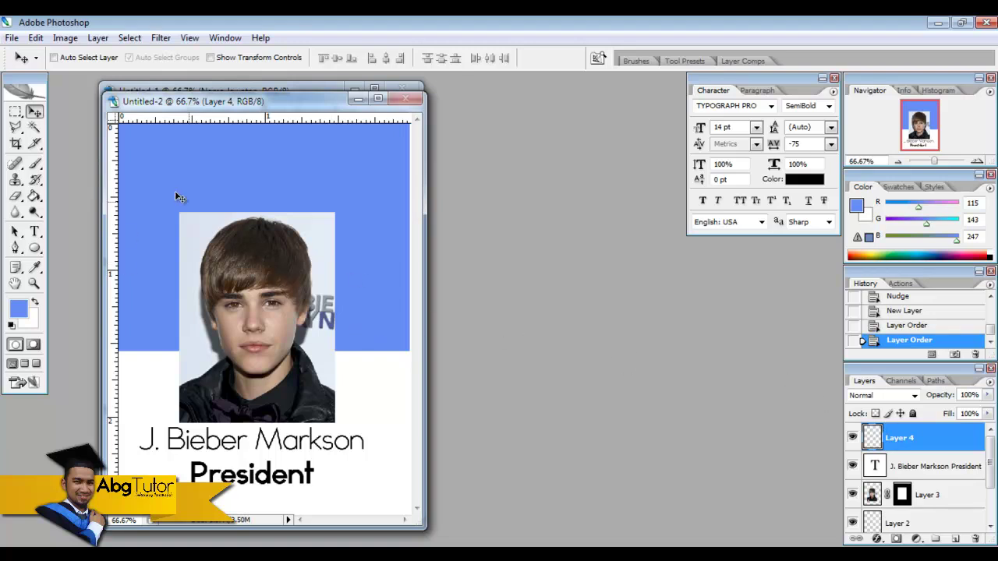
Open Logo-300x165.png
left_click(11, 37)
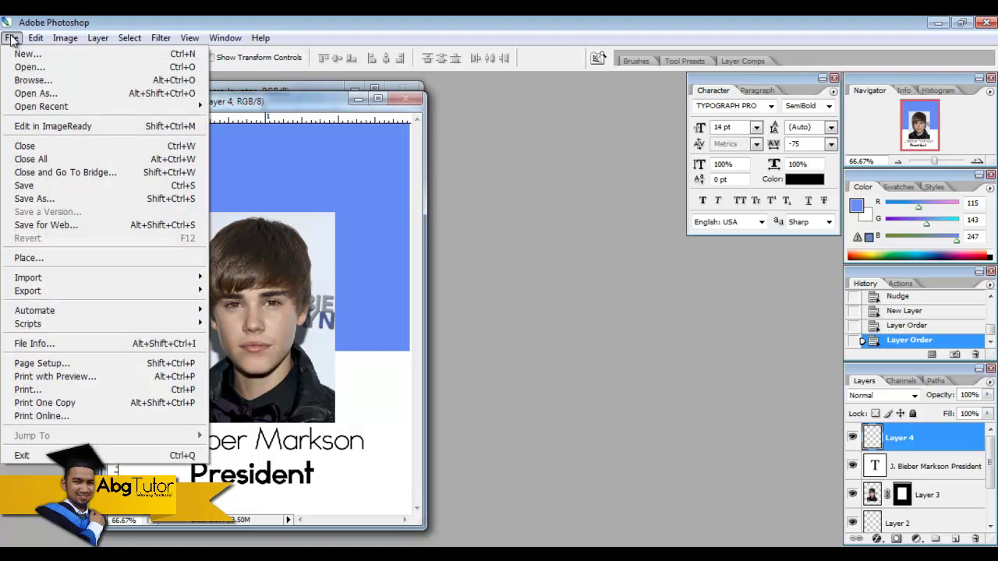
left_click(30, 67)
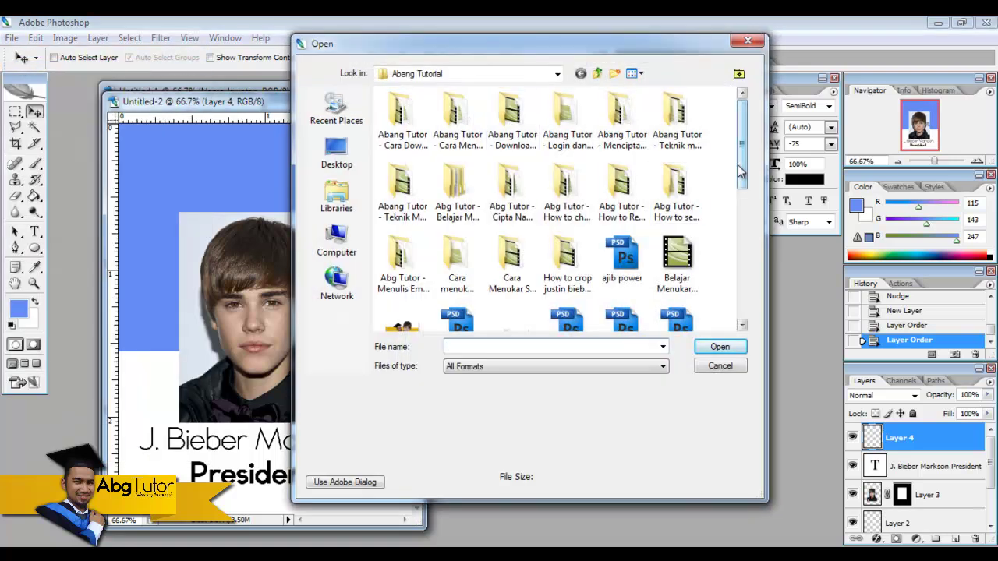
left_click_drag(743, 166, 743, 242)
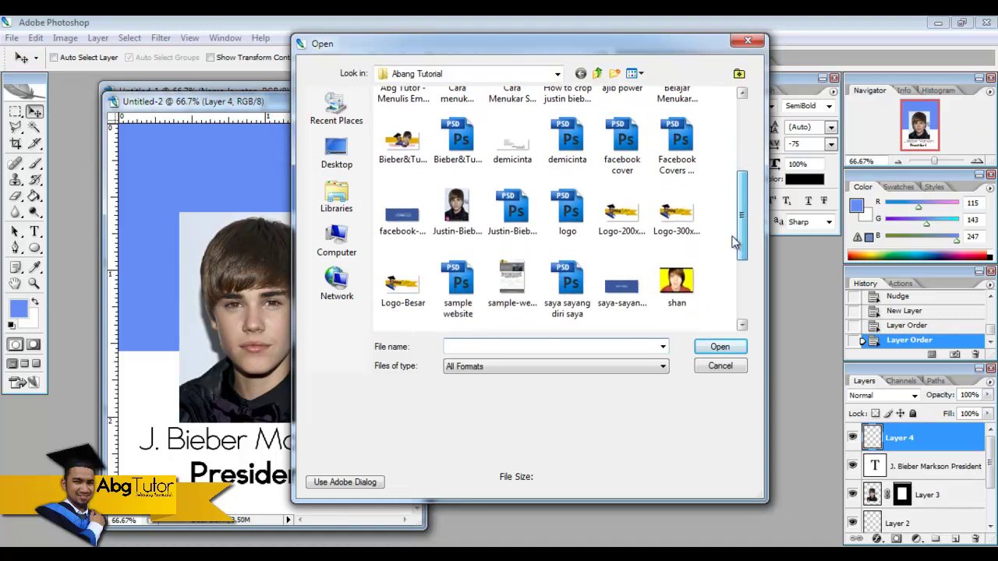
left_click(672, 221)
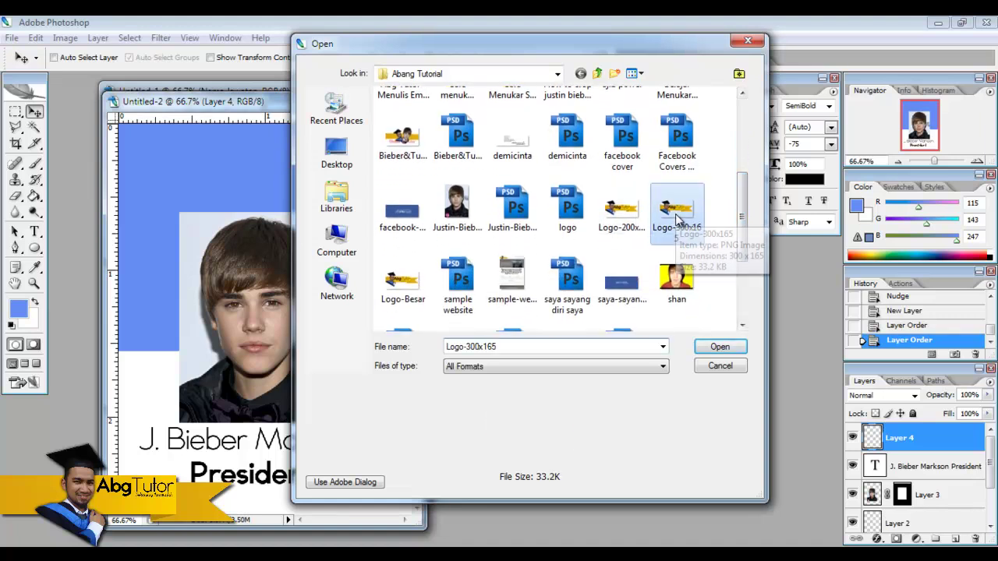
left_click(704, 345)
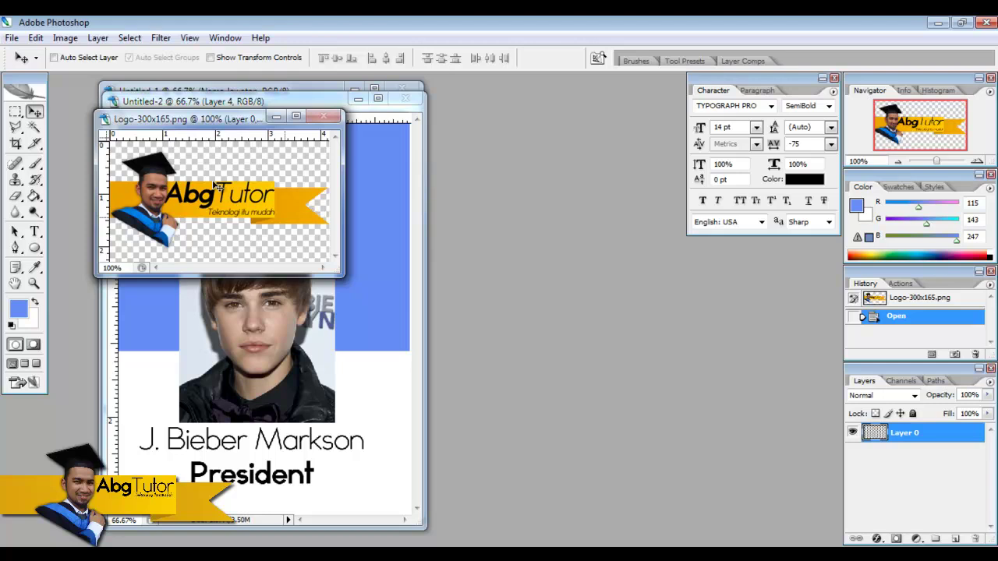
Drag the logo into the ID card, close its document, and lower it within the blue band
left_click_drag(187, 119, 462, 243)
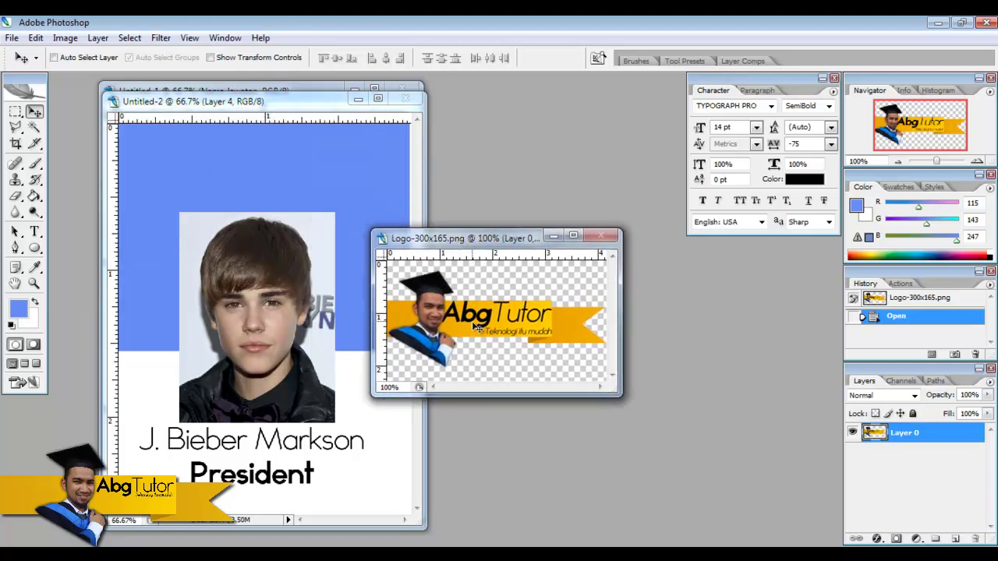
left_click_drag(477, 327, 251, 169)
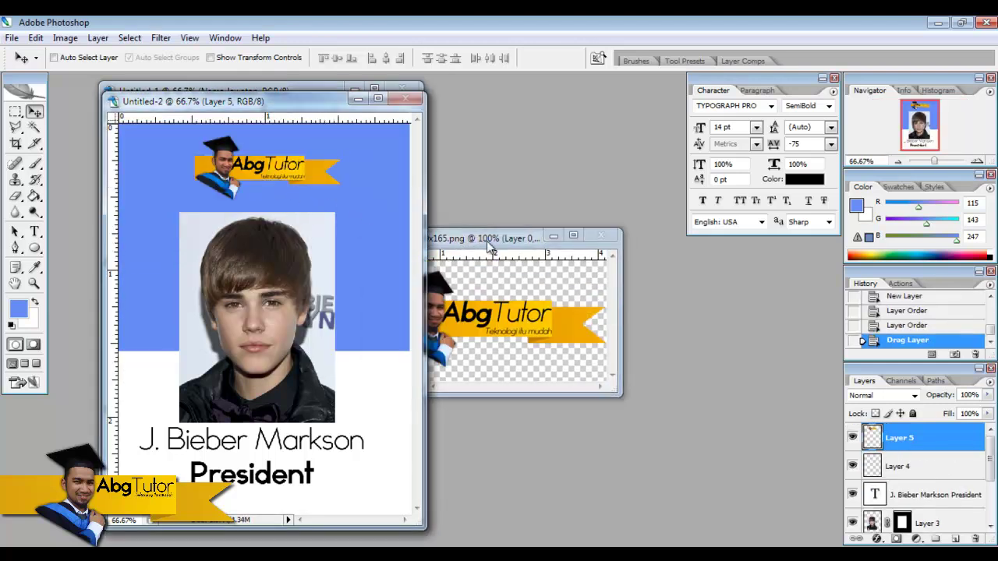
left_click(598, 236)
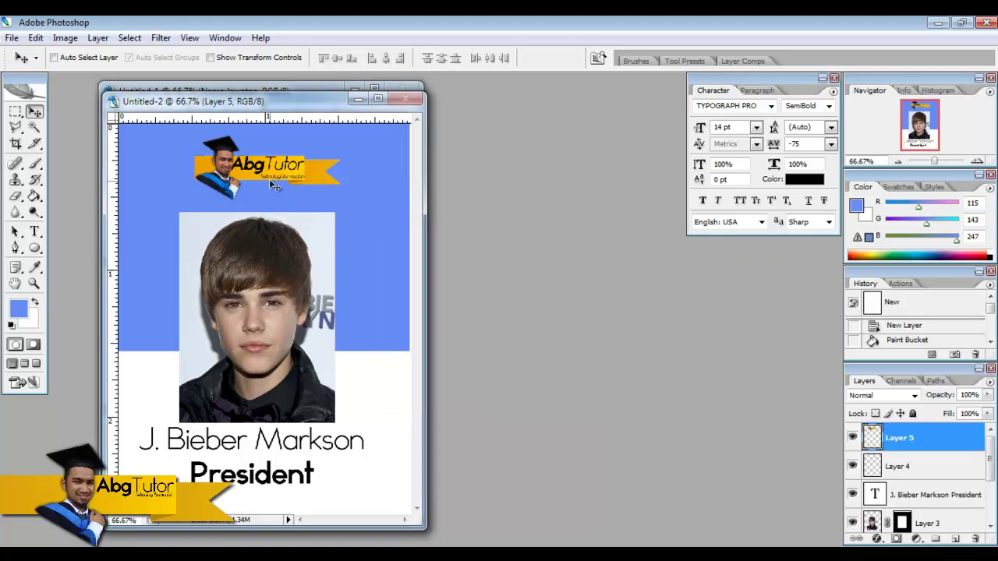
left_click_drag(265, 178, 260, 185)
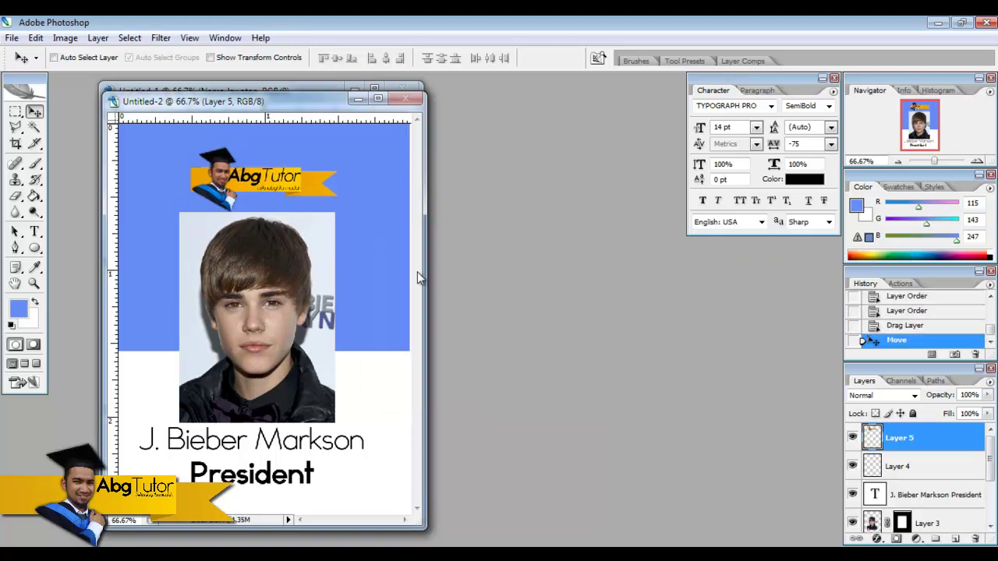
On a new layer, type the title 'UITM' at the card's top and nudge it just above the logo
left_click(955, 539)
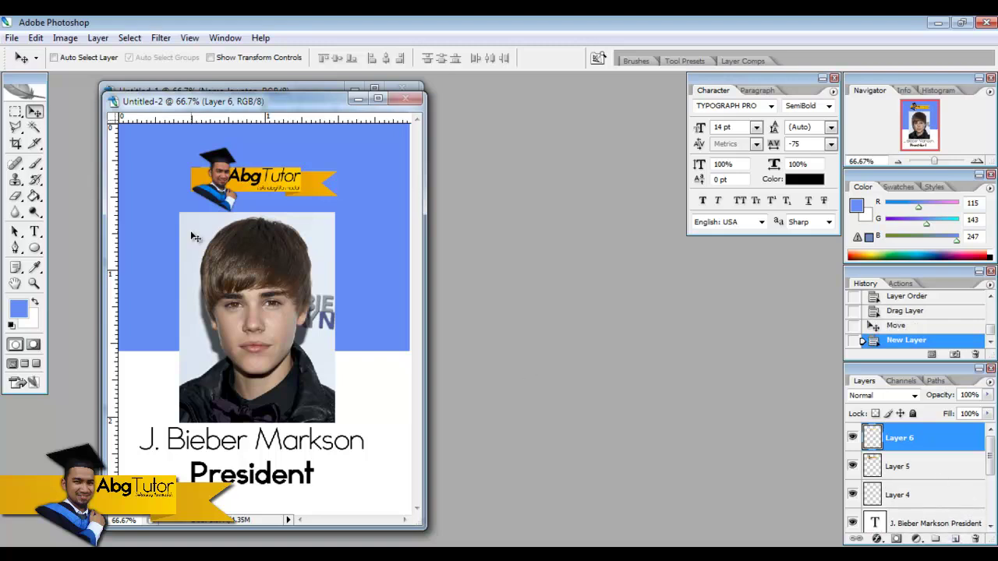
left_click(34, 232)
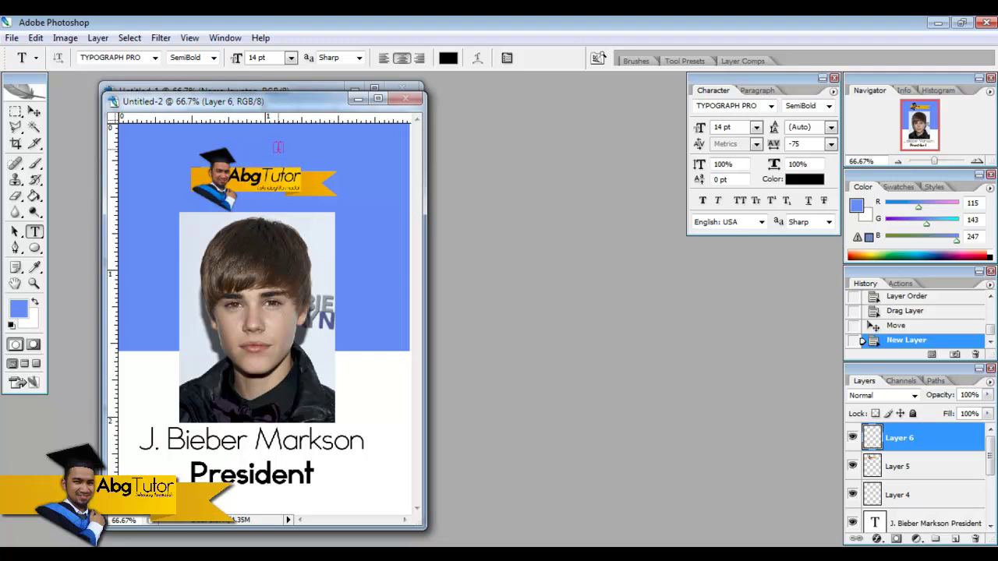
left_click(278, 146)
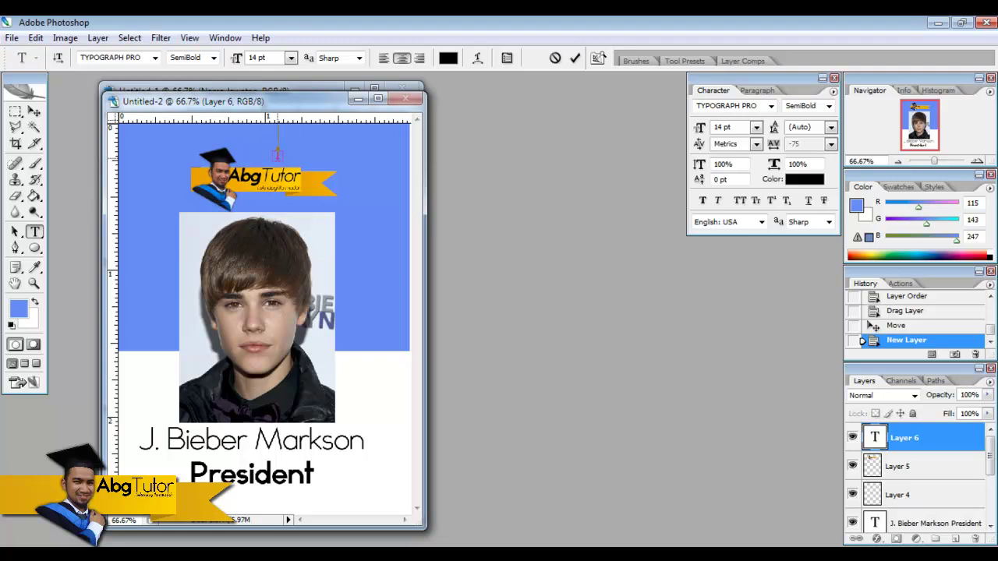
type("UITM")
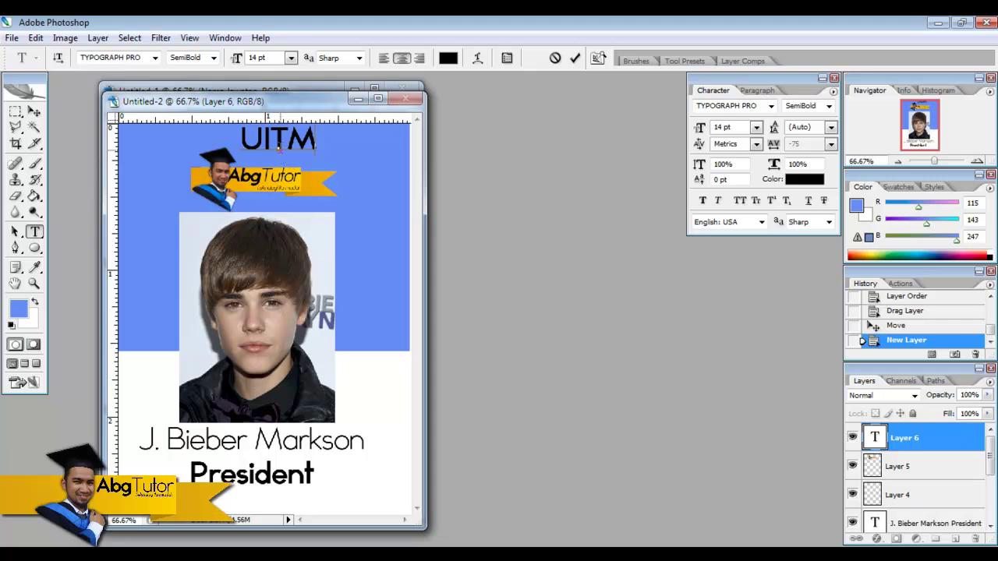
left_click(34, 113)
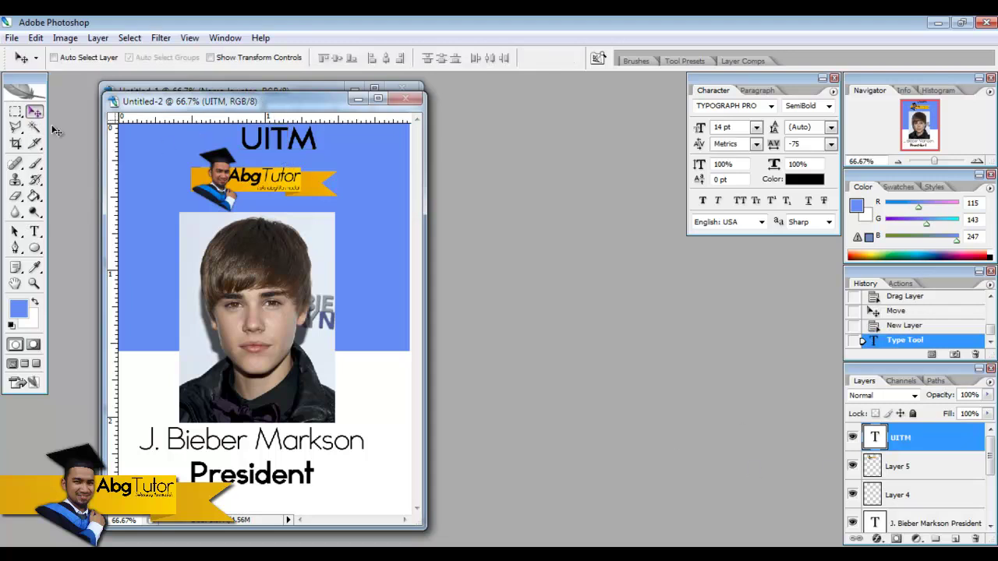
left_click_drag(270, 148, 263, 157)
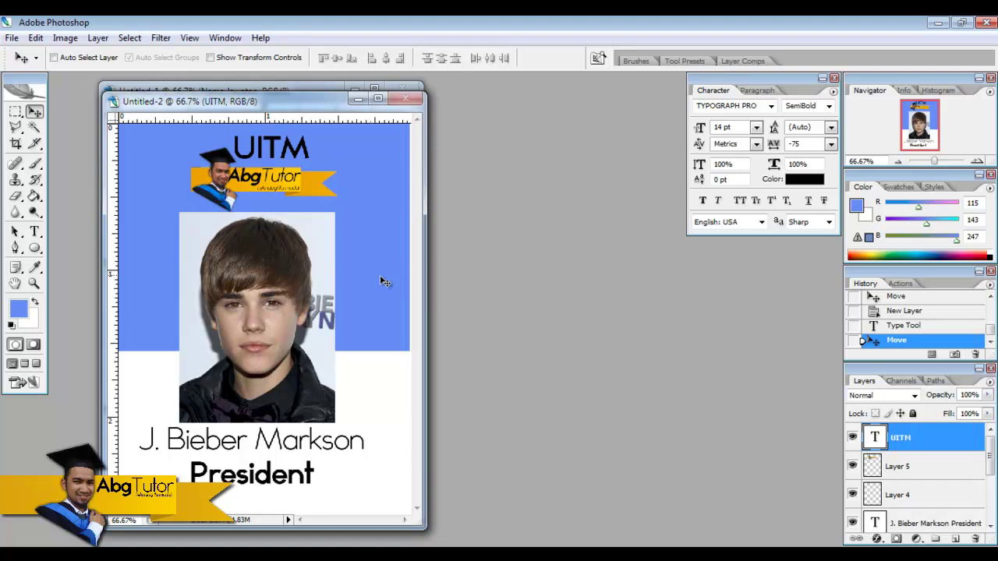
Place the blue Untitled-2 window beside the grey Untitled-1 reference card
left_click_drag(266, 110, 573, 109)
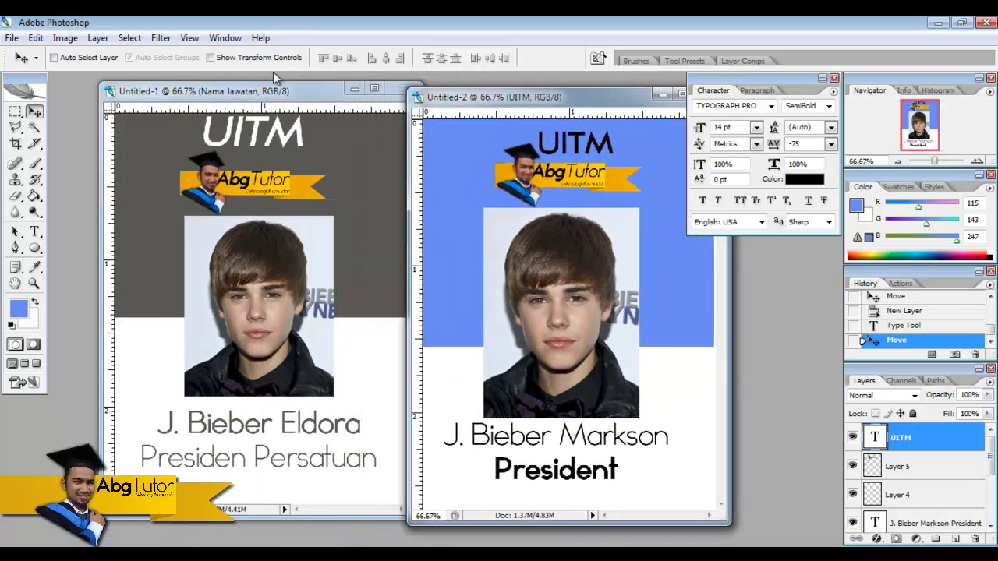
left_click_drag(272, 92, 247, 93)
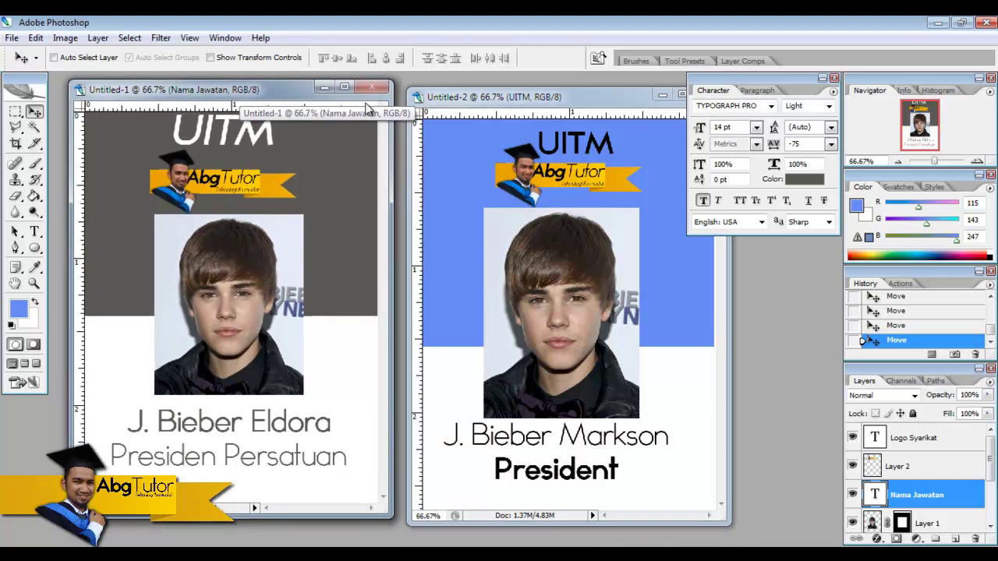
left_click_drag(467, 102, 461, 97)
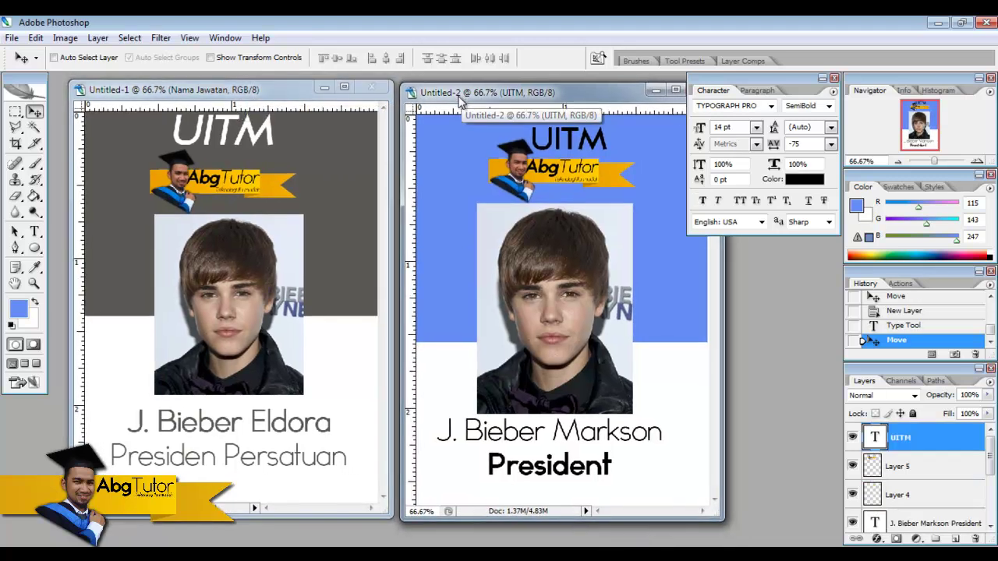